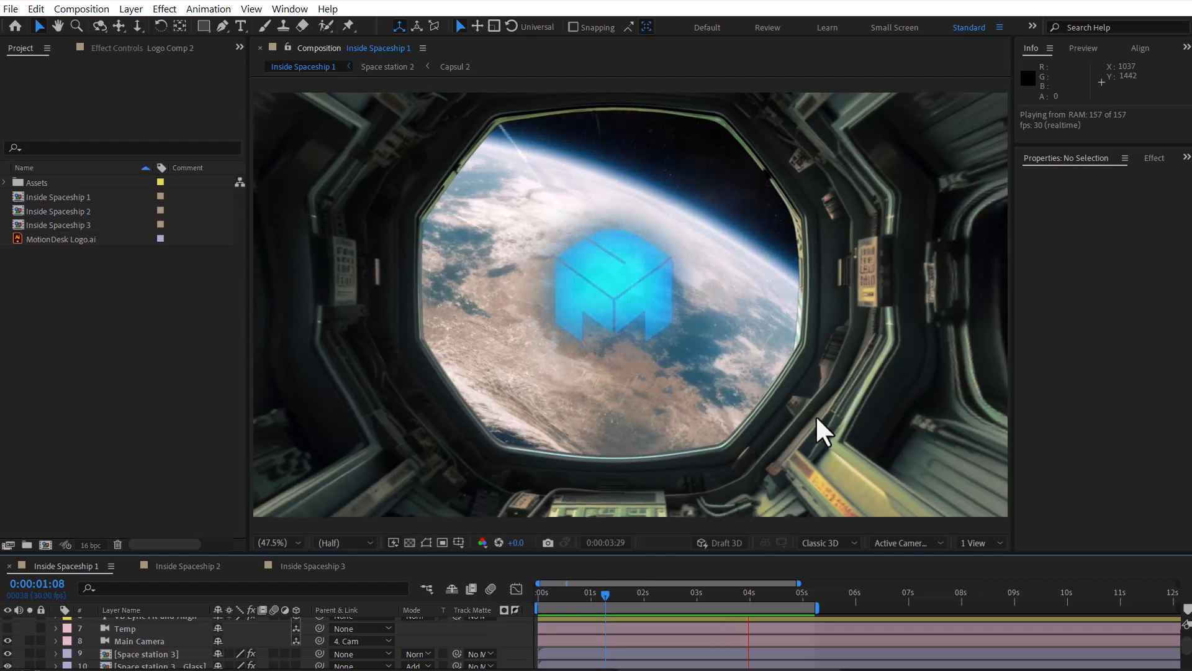
Step: Preview the Inside Spaceship 1, Inside Spaceship 2 and Inside Spaceship 3 compositions
{"action": "left_click_drag", "start_coordinate": [609, 596], "coordinate": [649, 597]}
{"action": "key", "text": "space"}
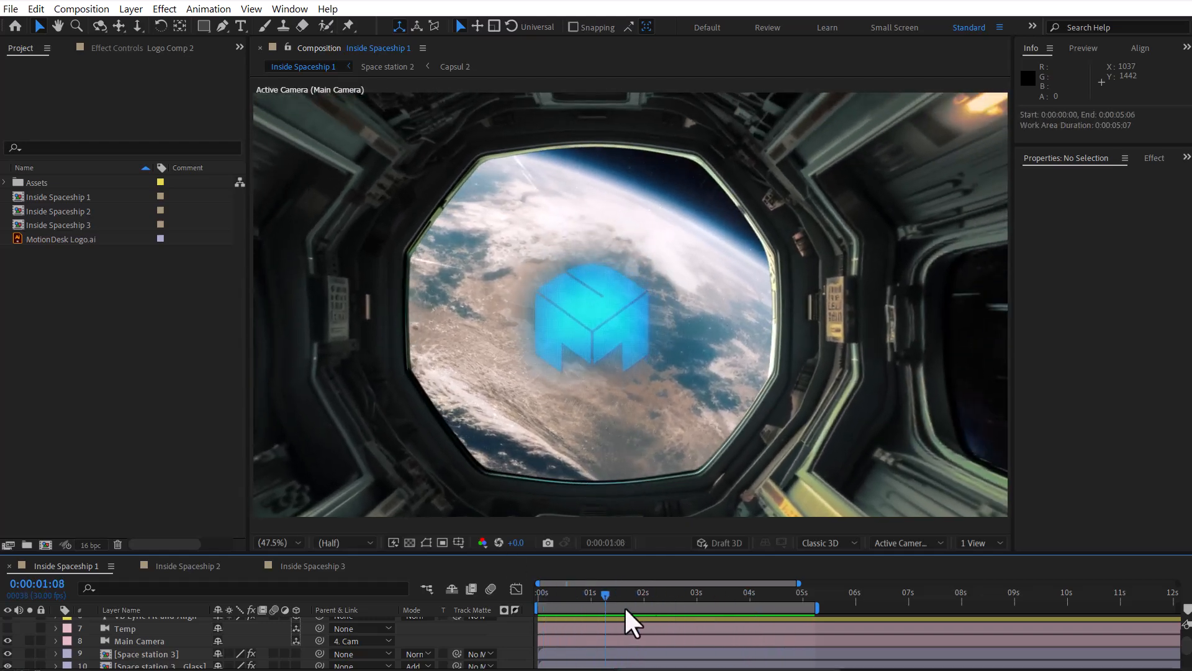
{"action": "left_click", "coordinate": [206, 566]}
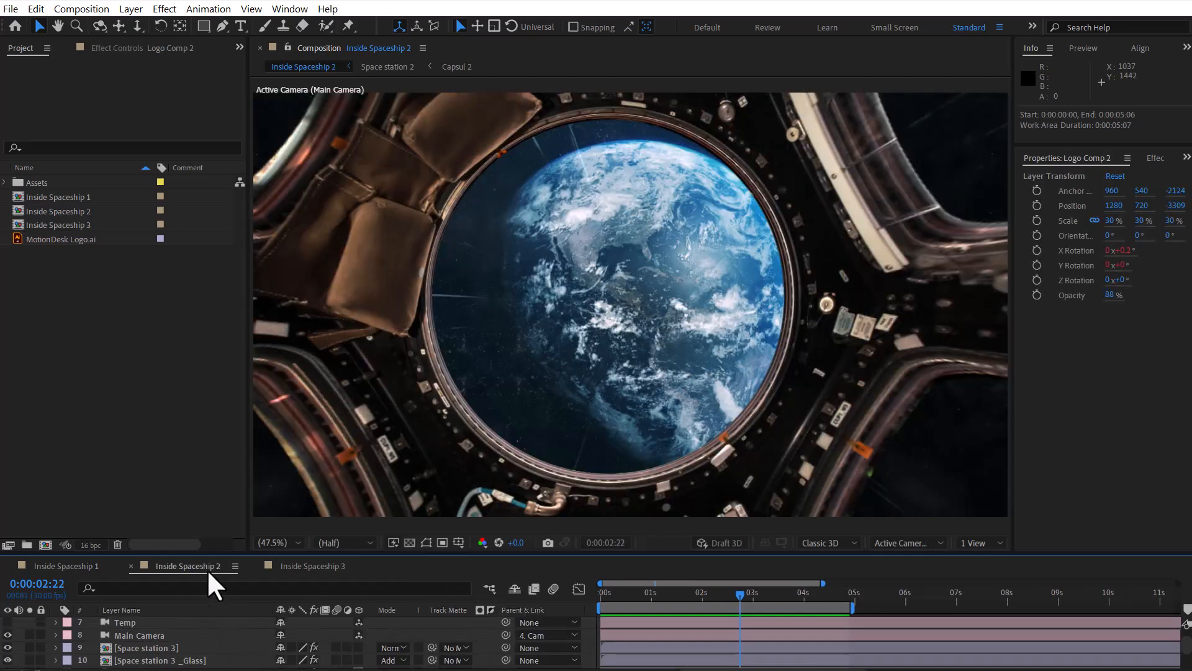
{"action": "key", "text": "space"}
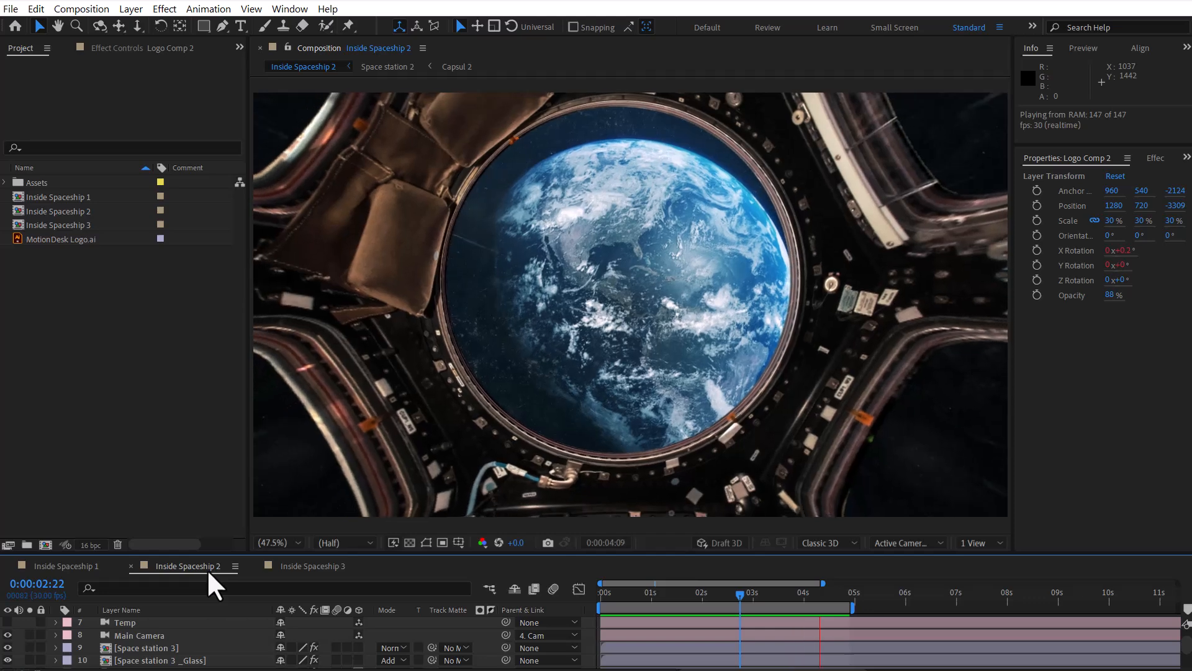
{"action": "left_click", "coordinate": [323, 567]}
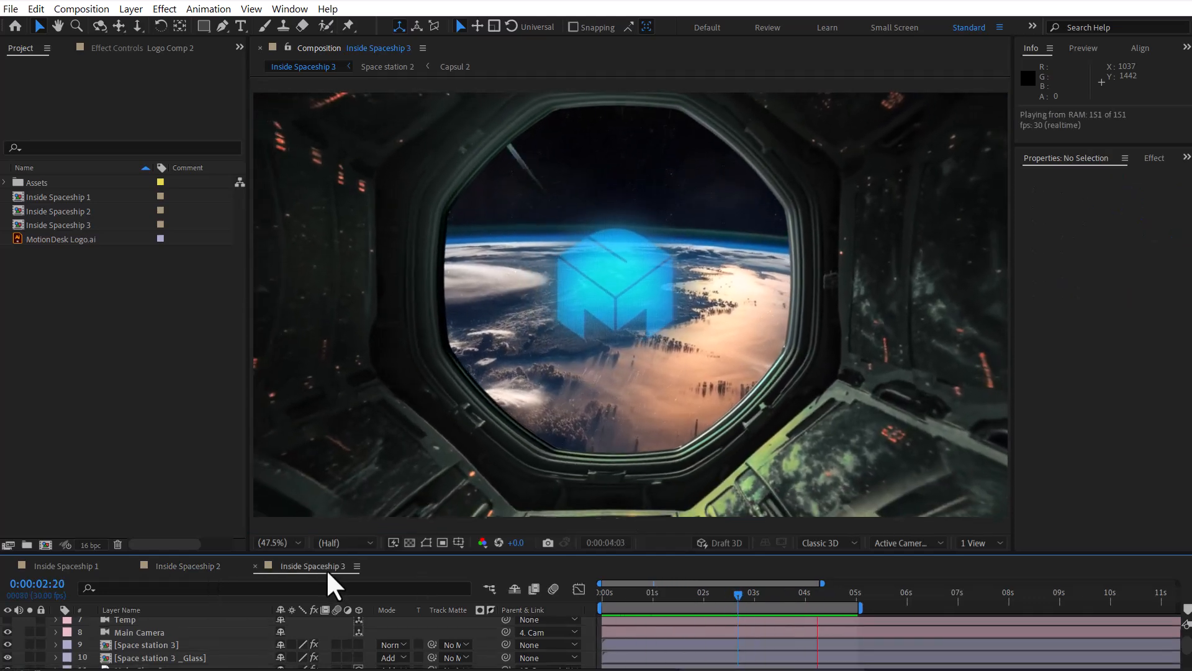
{"action": "left_click_drag", "start_coordinate": [738, 594], "coordinate": [683, 610]}
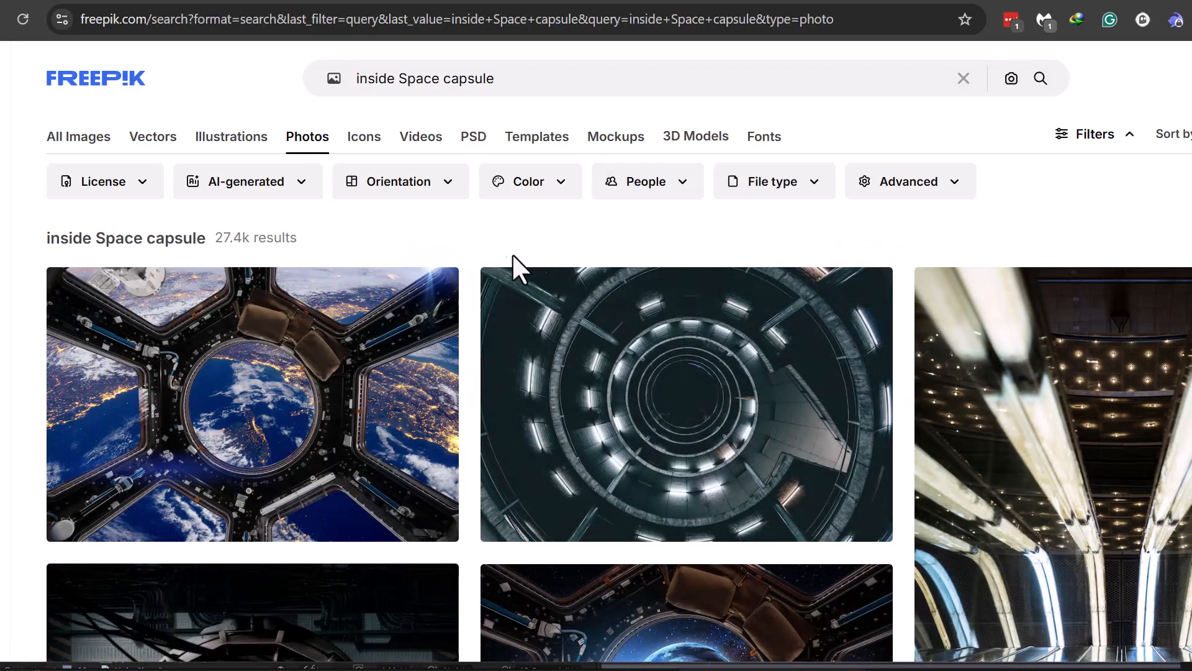
Step: Switch to Freepik in the browser and look through the "inside Space capsule" photo results and the space station window photo page
{"action": "scroll", "coordinate": [507, 260], "scroll_direction": "down", "scroll_amount": 10}
{"action": "scroll", "coordinate": [510, 273], "scroll_direction": "up", "scroll_amount": 10}
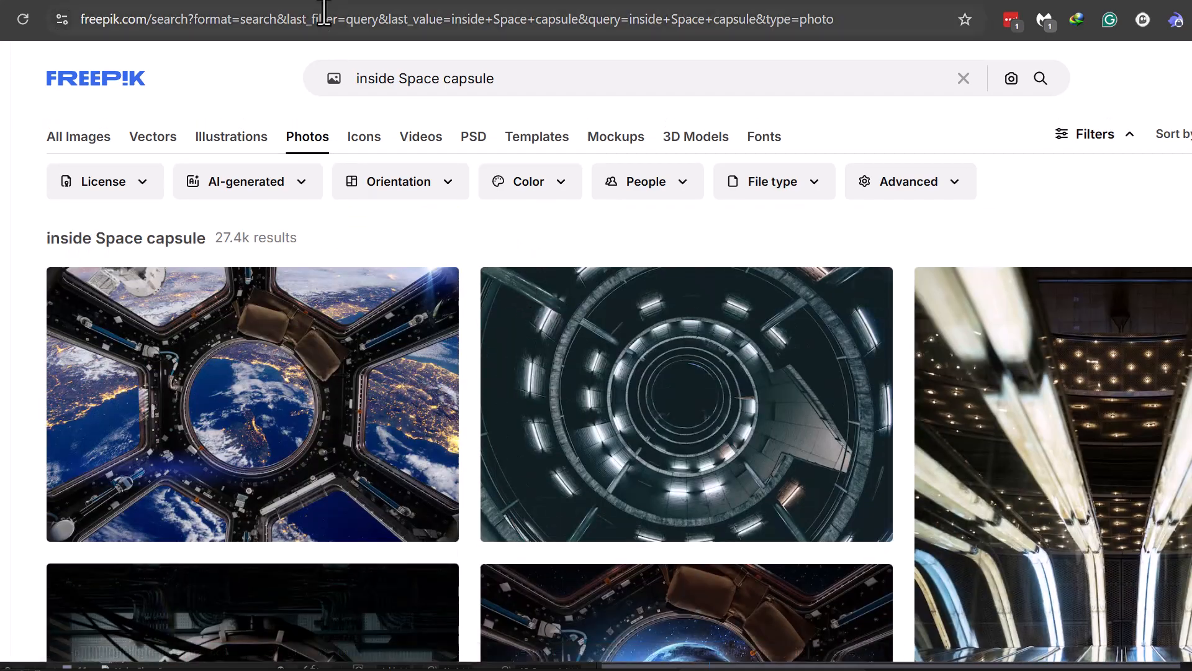
{"action": "left_click", "coordinate": [312, 2]}
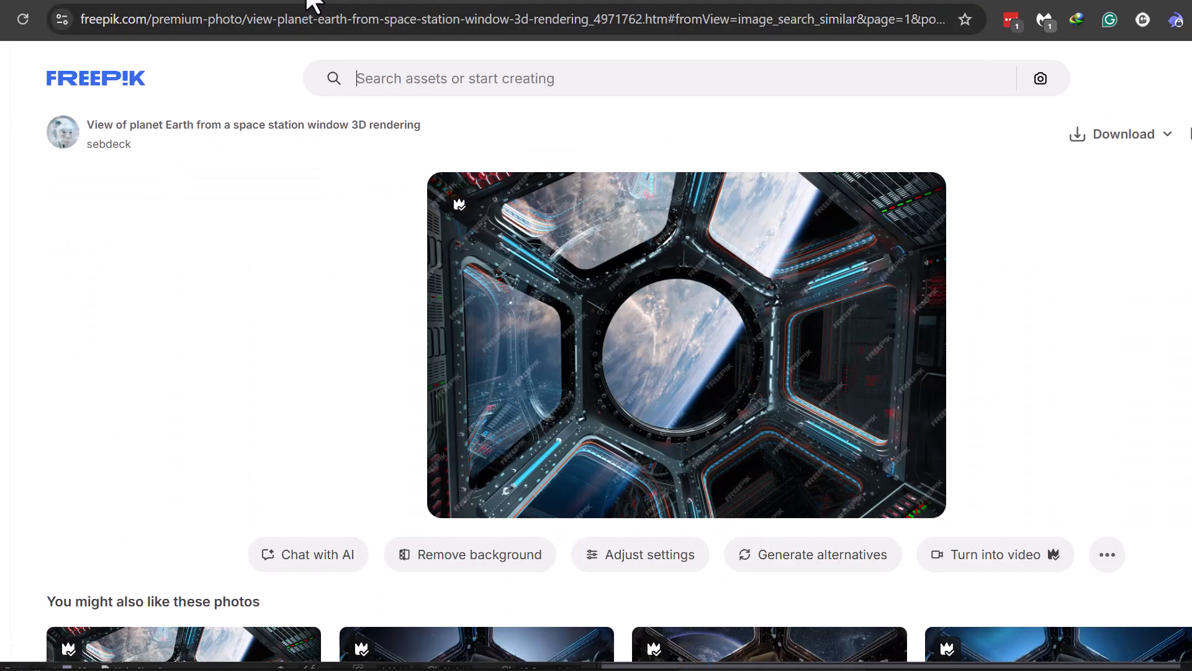
{"action": "scroll", "coordinate": [938, 316], "scroll_direction": "down", "scroll_amount": 5}
{"action": "scroll", "coordinate": [1014, 273], "scroll_direction": "up", "scroll_amount": 5}
Step: Examine the futuristic space exploration photo, the teal space portal photo and their related images on Freepik
{"action": "left_click", "coordinate": [372, 2]}
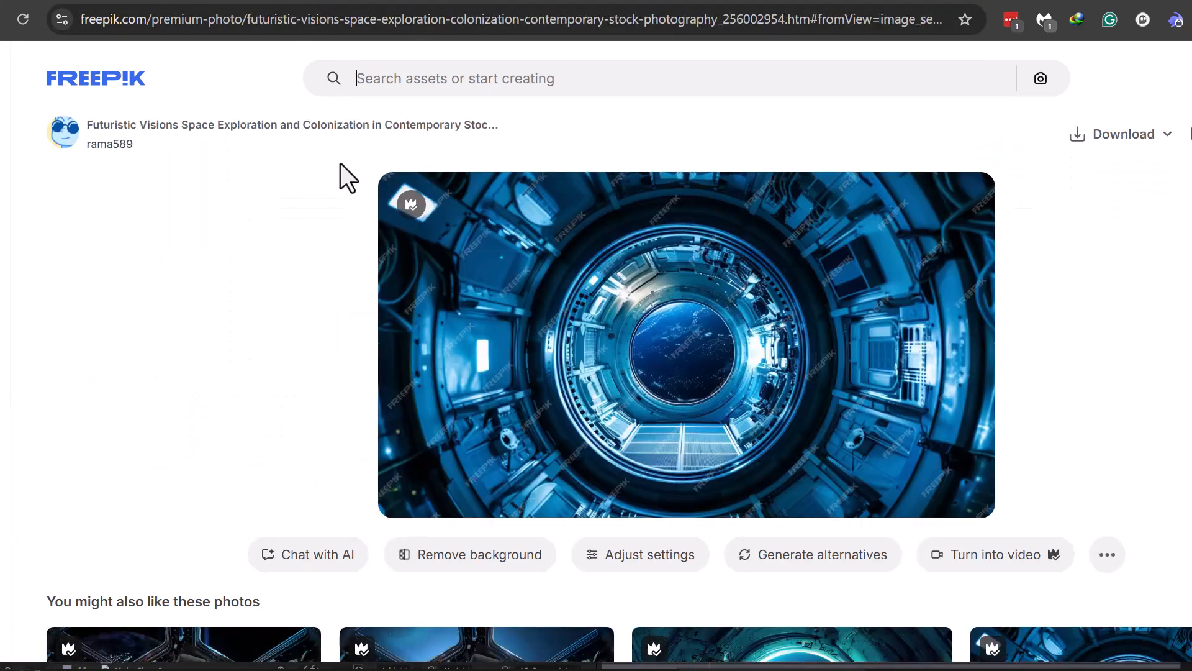
{"action": "scroll", "coordinate": [357, 276], "scroll_direction": "down", "scroll_amount": 6}
{"action": "left_click", "coordinate": [829, 358]}
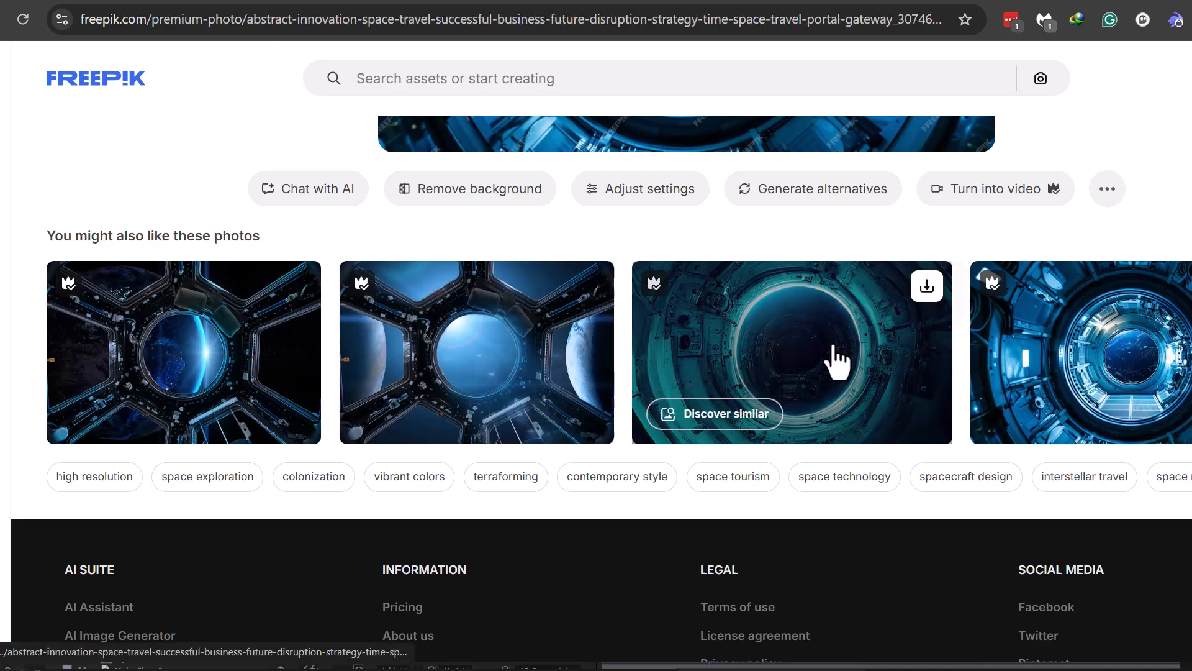
{"action": "scroll", "coordinate": [207, 217], "scroll_direction": "down", "scroll_amount": 4}
{"action": "scroll", "coordinate": [206, 218], "scroll_direction": "up", "scroll_amount": 4}
{"action": "scroll", "coordinate": [806, 278], "scroll_direction": "down", "scroll_amount": 4}
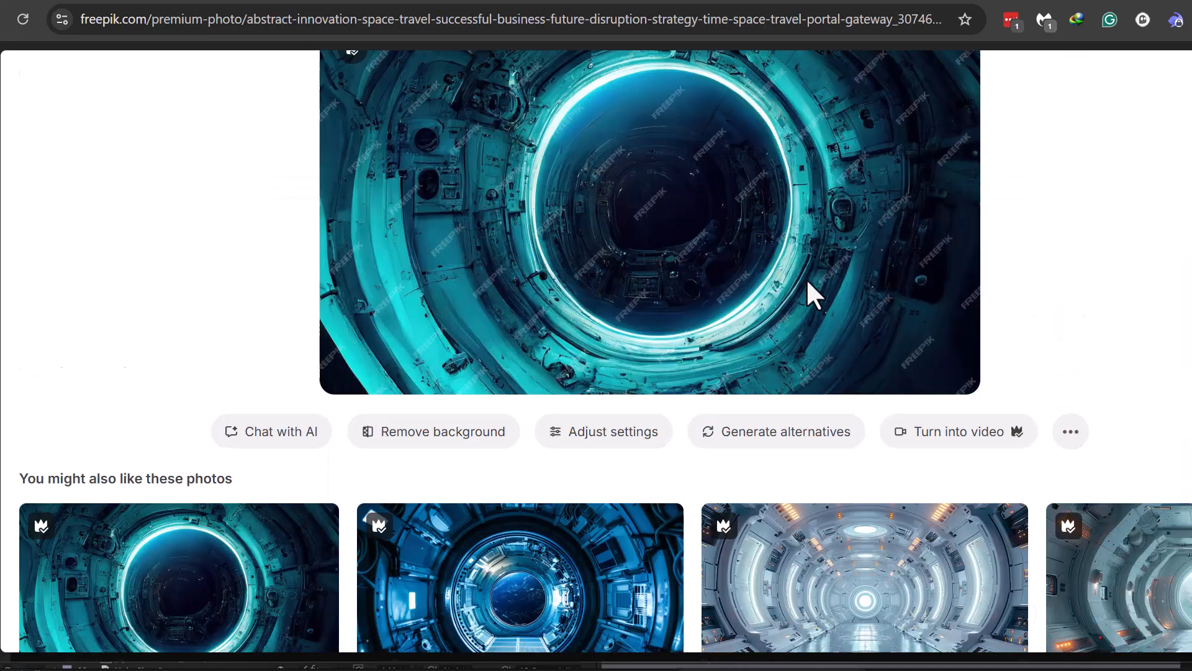
{"action": "scroll", "coordinate": [1041, 458], "scroll_direction": "right", "scroll_amount": 5}
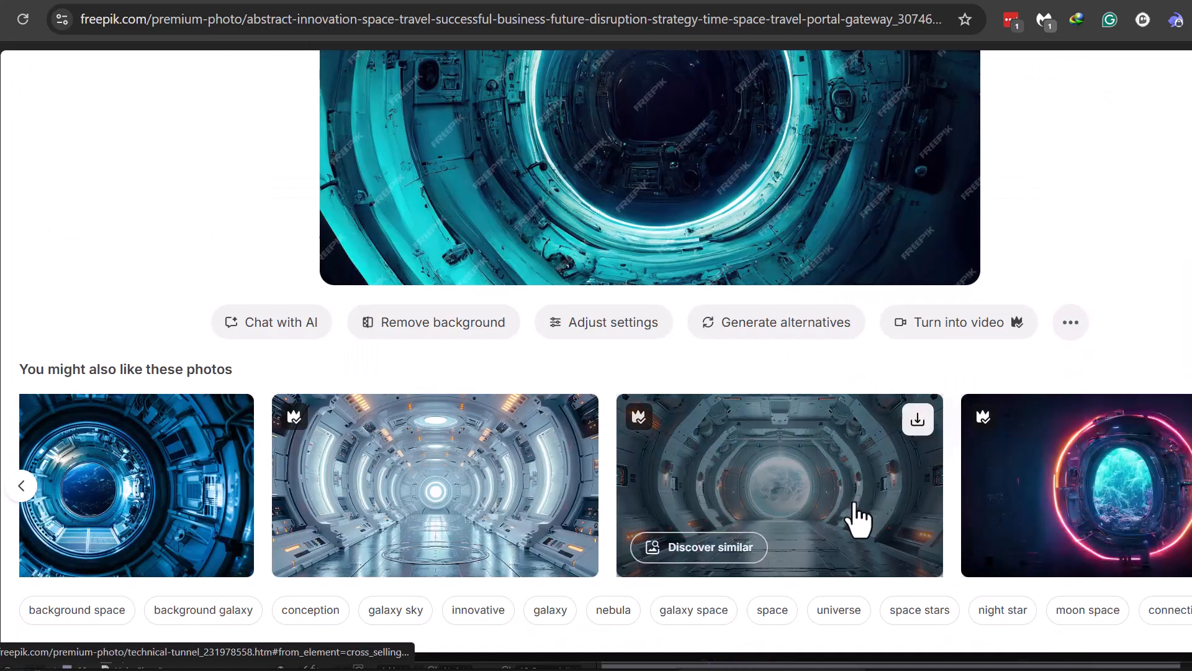
{"action": "scroll", "coordinate": [705, 314], "scroll_direction": "up", "scroll_amount": 5}
{"action": "key", "text": "alt+Left"}
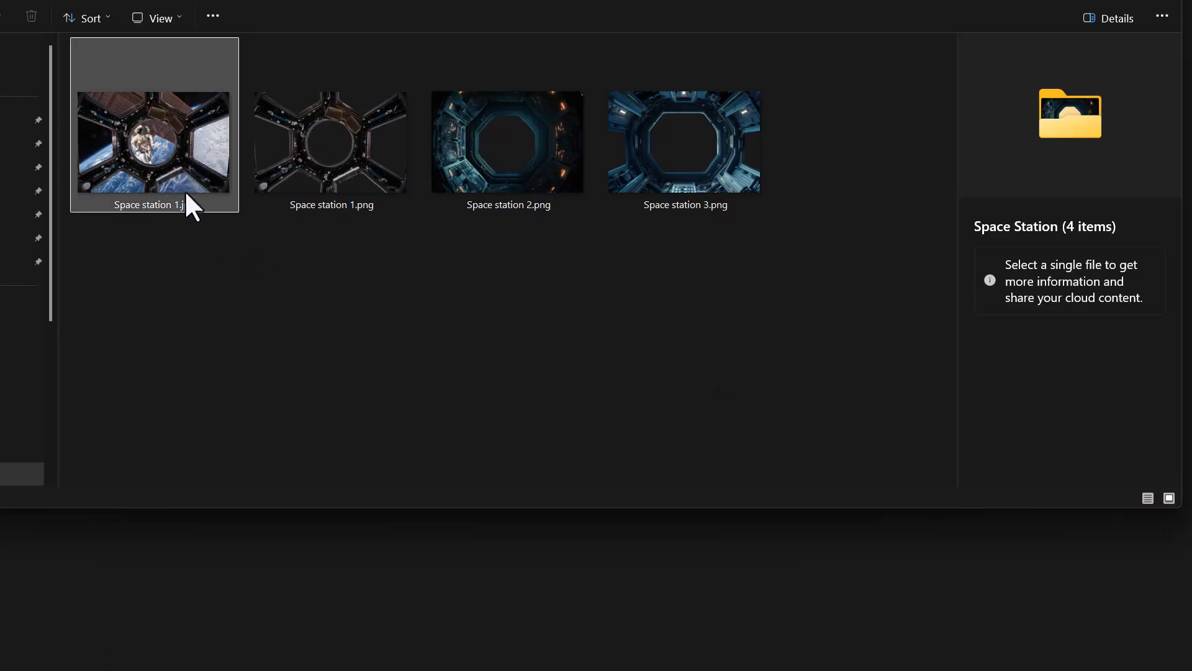
Step: Switch to the Space Station folder and view the cut-out images Space station 1.png, Space station 2.png and Space station 3.png
{"action": "double_click", "coordinate": [184, 190]}
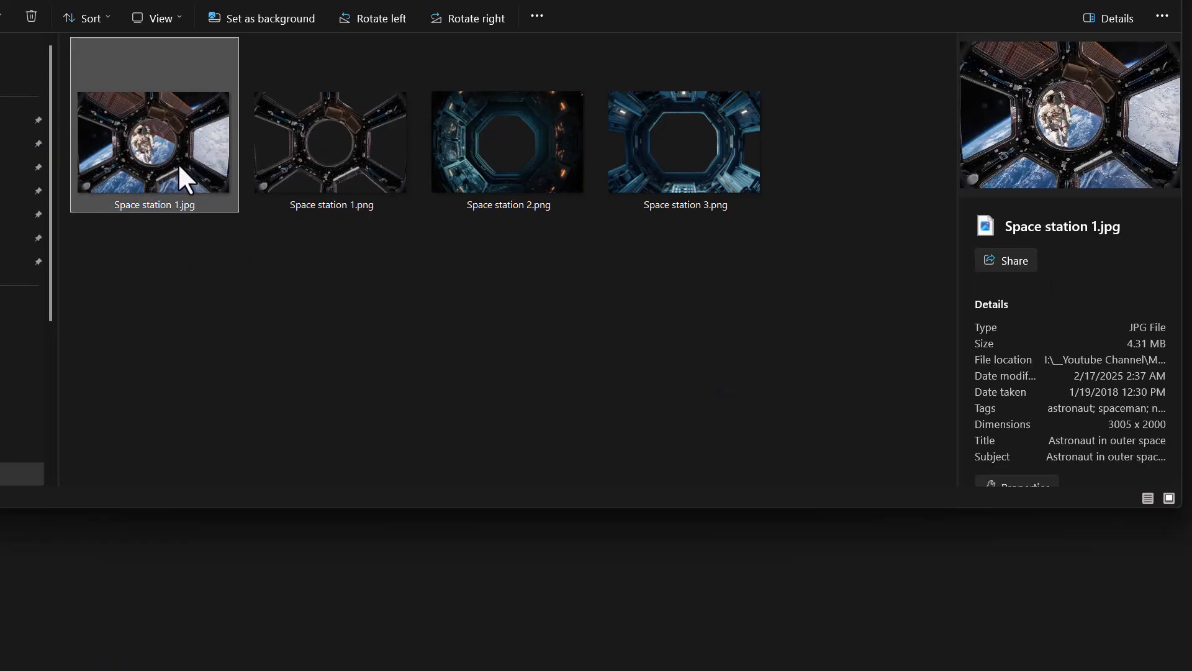
{"action": "left_click_drag", "start_coordinate": [1183, 624], "coordinate": [1003, 506]}
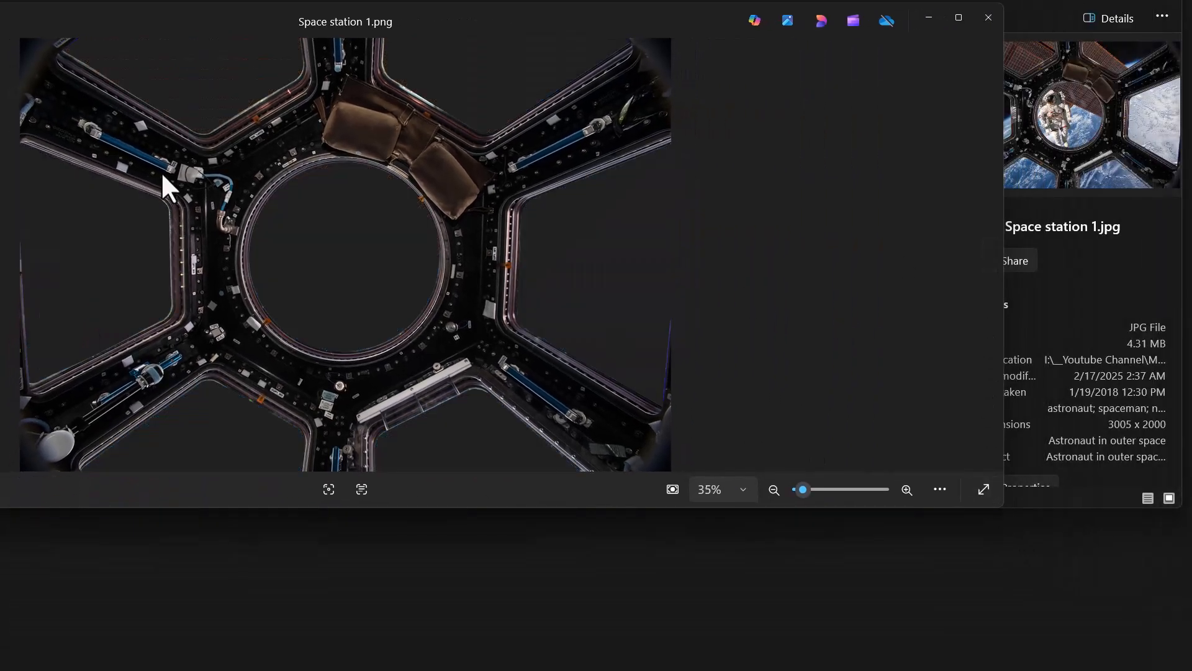
{"action": "left_click_drag", "start_coordinate": [530, 42], "coordinate": [545, 79]}
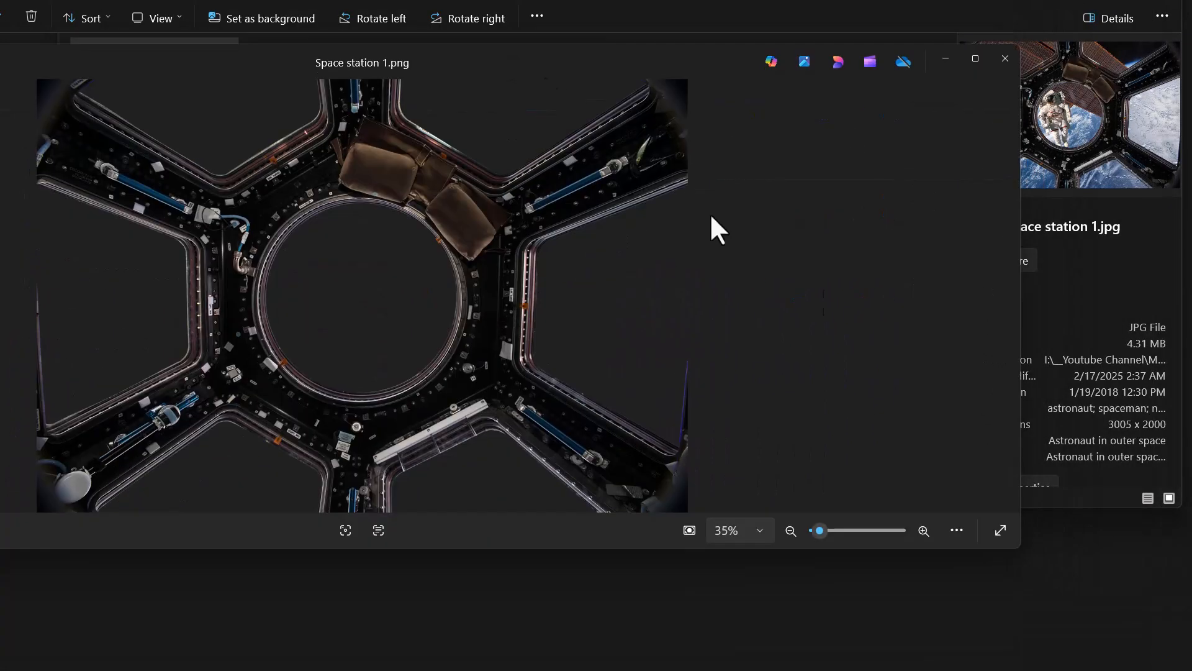
{"action": "left_click", "coordinate": [1007, 296]}
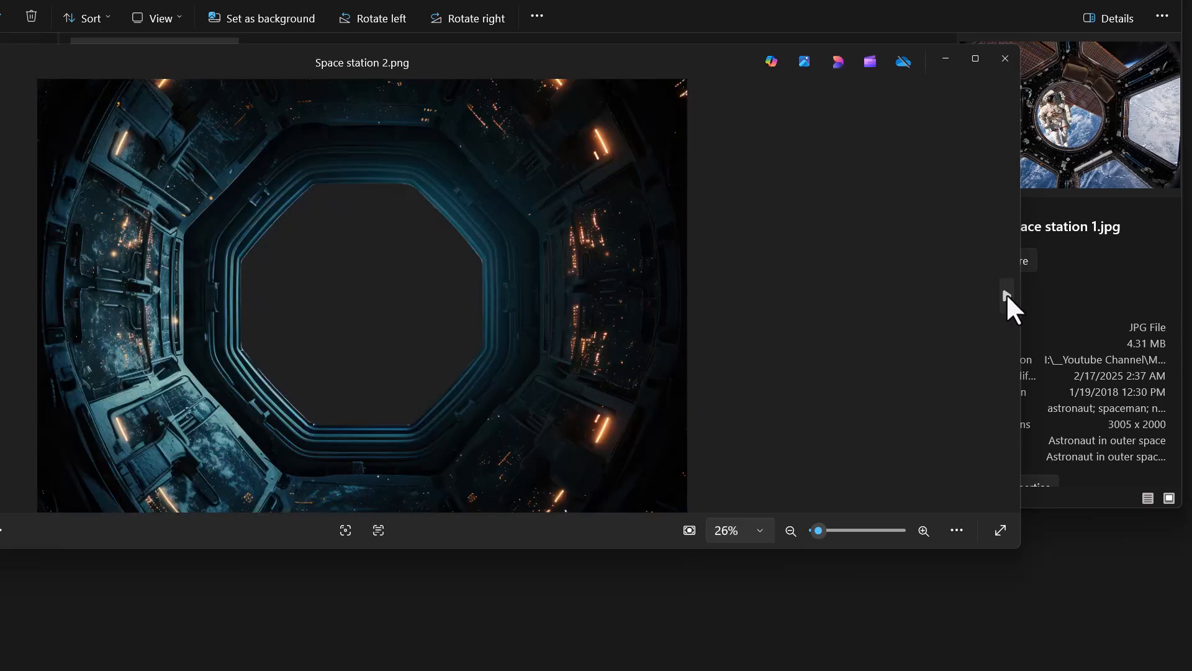
{"action": "left_click", "coordinate": [1007, 296]}
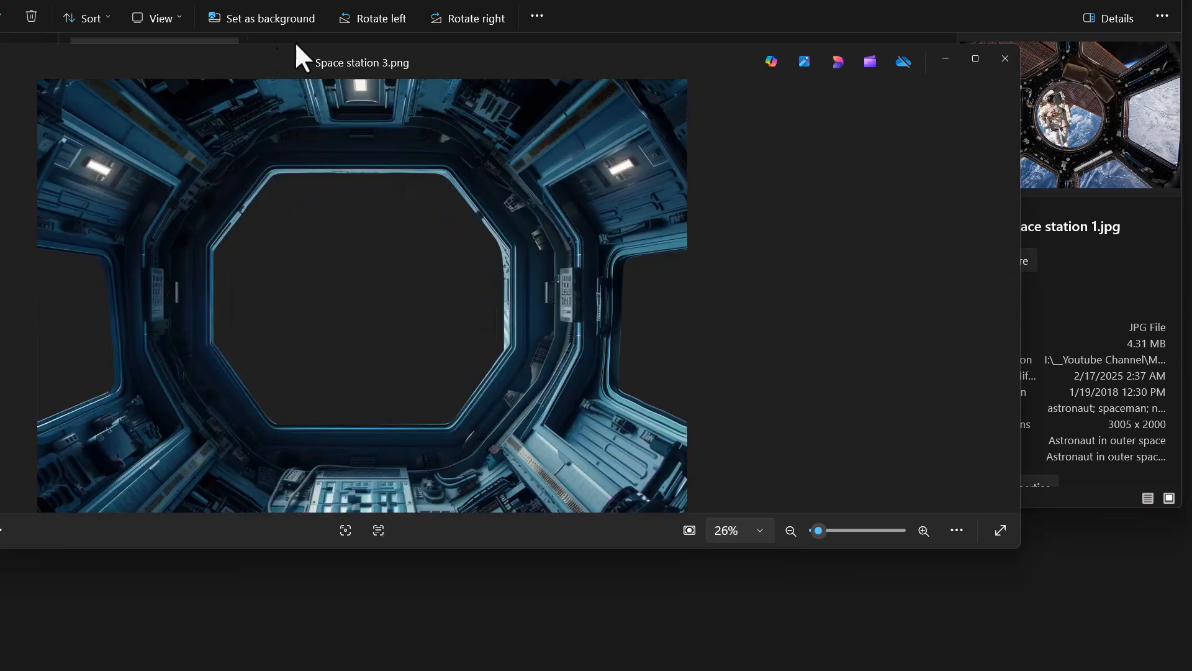
{"action": "left_click_drag", "start_coordinate": [468, 57], "coordinate": [630, 230]}
{"action": "left_click", "coordinate": [1166, 231]}
{"action": "left_click_drag", "start_coordinate": [741, 288], "coordinate": [288, 187]}
{"action": "left_click", "coordinate": [485, 301]}
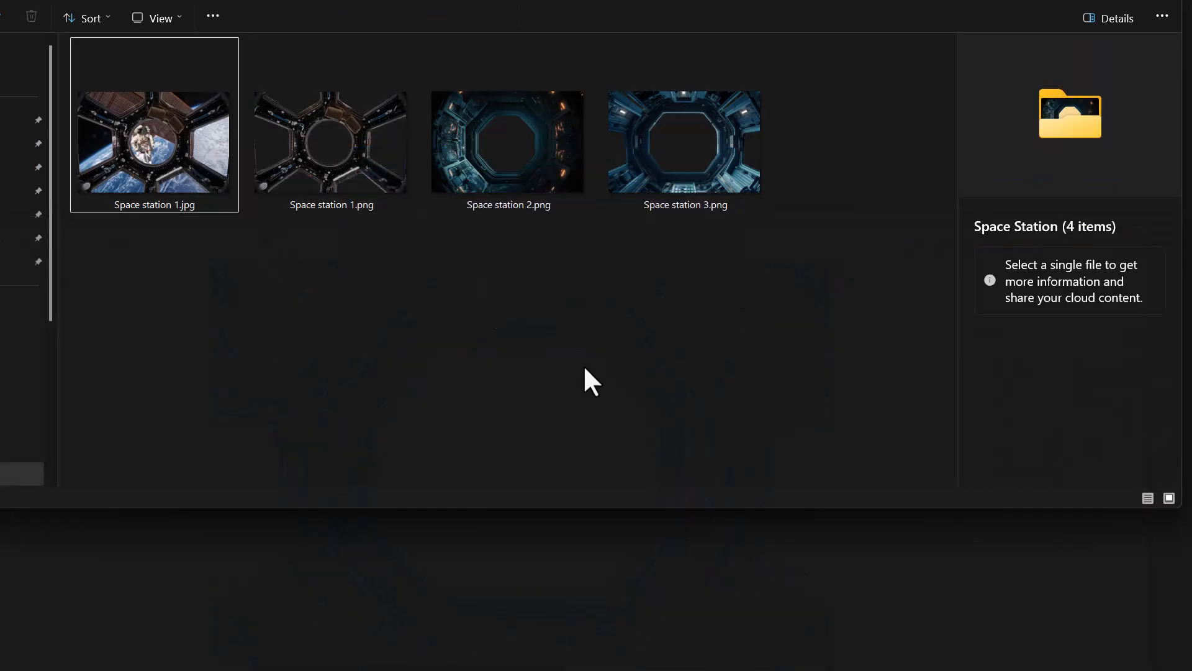
Step: Import Space station 2.png from the folder into the After Effects project
{"action": "left_click", "coordinate": [676, 181]}
{"action": "left_click", "coordinate": [504, 174]}
{"action": "left_click_drag", "start_coordinate": [453, 170], "coordinate": [536, 214]}
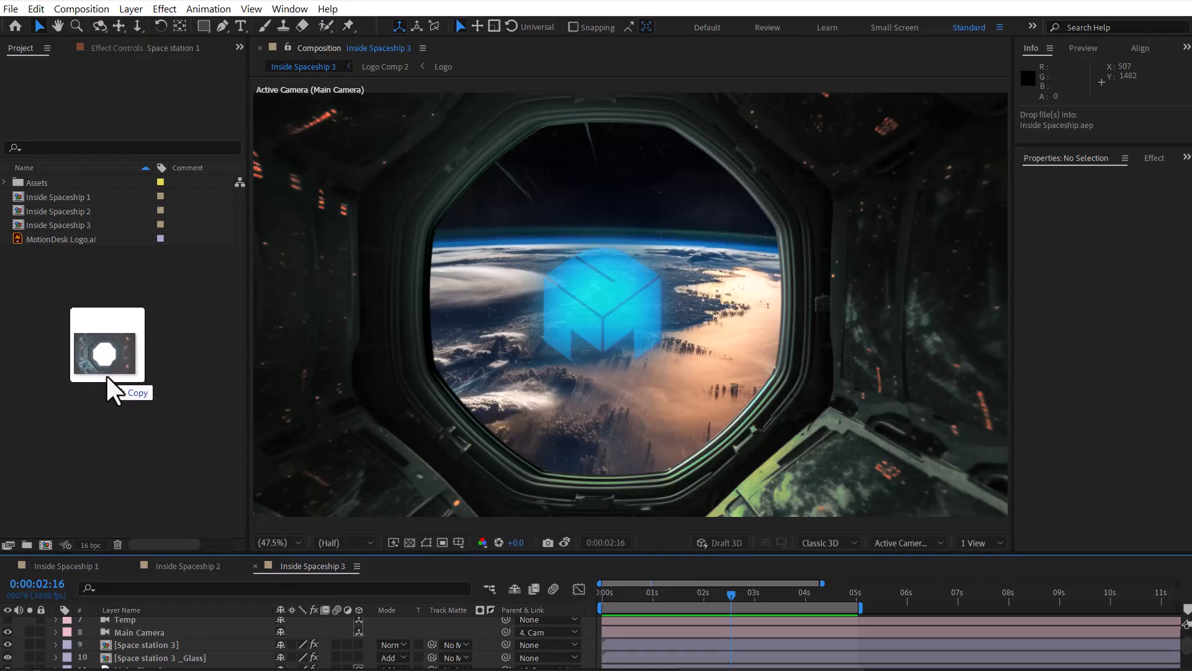
{"action": "left_click_drag", "start_coordinate": [106, 374], "coordinate": [105, 374]}
Step: Create a composition named Tutorial at 1920x1080, 30 fps, with a duration of 10 seconds
{"action": "left_click", "coordinate": [76, 10]}
{"action": "left_click", "coordinate": [90, 23]}
{"action": "type", "text": "Tutorial"}
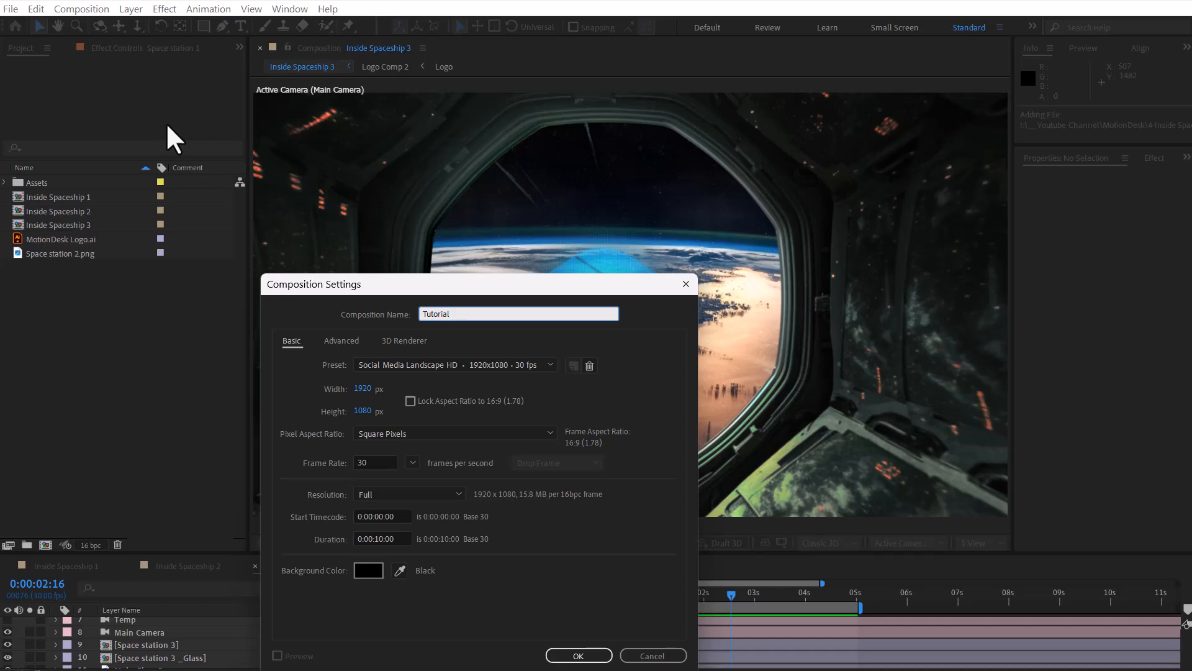
{"action": "left_click", "coordinate": [570, 655]}
Step: Add Space station 2.png to the Tutorial composition and pre-compose it as Space station 2.png Comp 1, leaving all attributes in Tutorial
{"action": "left_click_drag", "start_coordinate": [89, 252], "coordinate": [264, 636]}
{"action": "key", "text": "comma"}
{"action": "key", "text": "period"}
{"action": "left_click", "coordinate": [129, 8]}
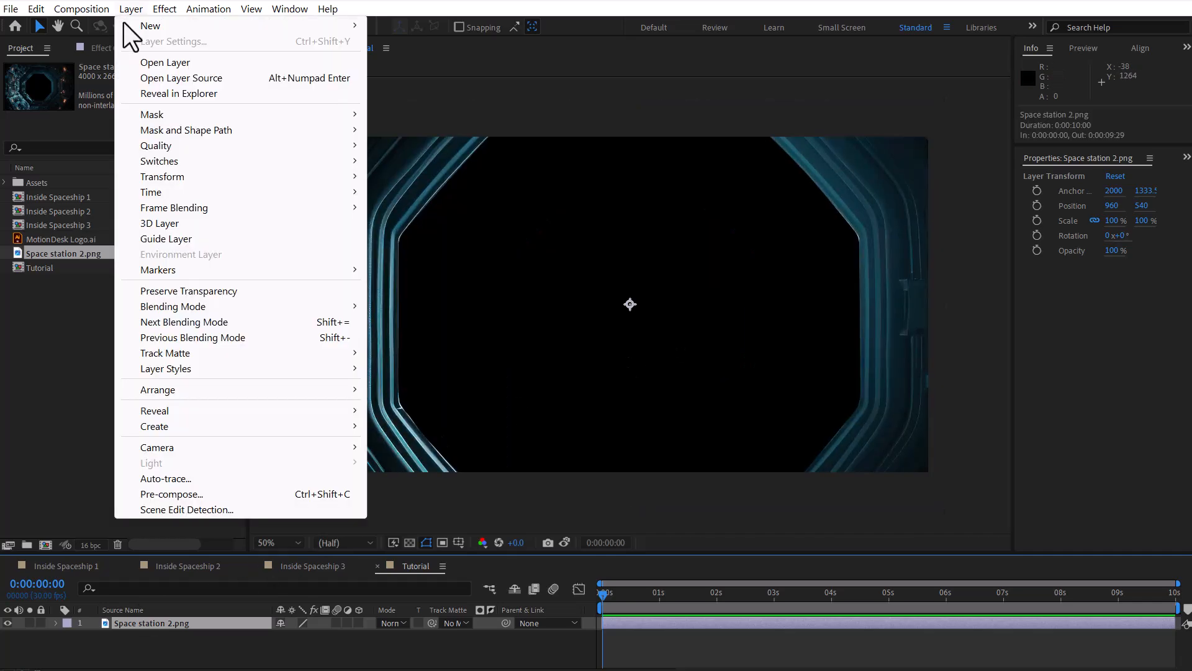
{"action": "left_click", "coordinate": [206, 493]}
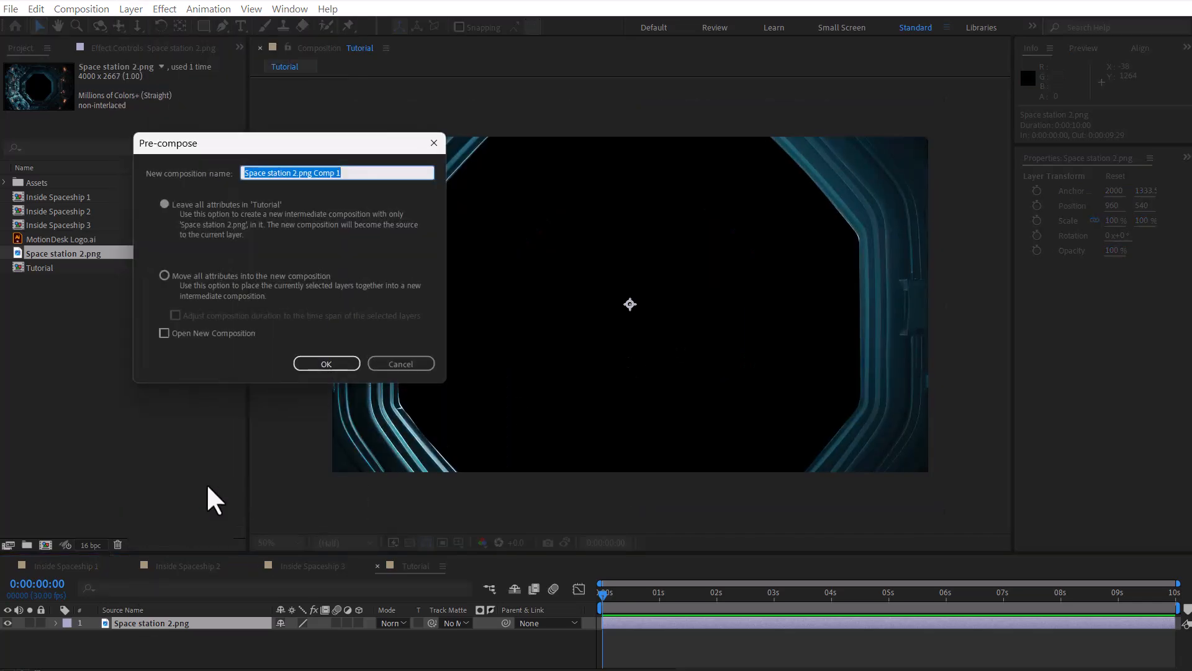
{"action": "left_click", "coordinate": [327, 363]}
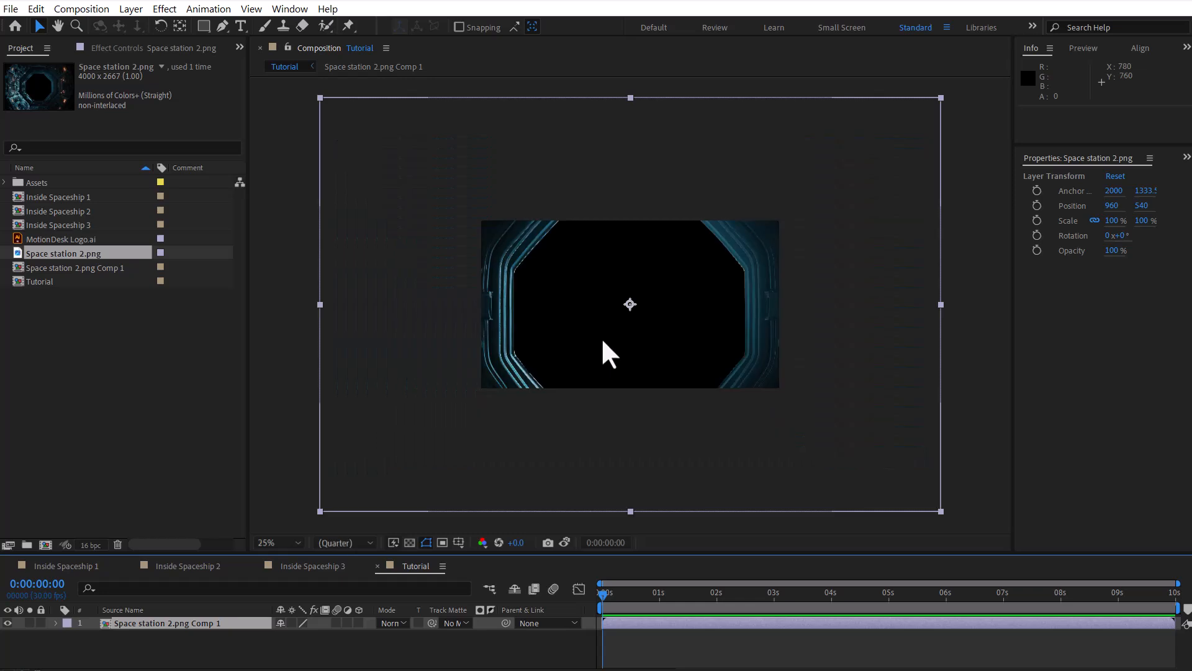
Step: Apply the Polar Coordinates effect to the pre-composed layer and set its Interpolation to 100%
{"action": "left_click", "coordinate": [1186, 160]}
{"action": "left_click", "coordinate": [1051, 176]}
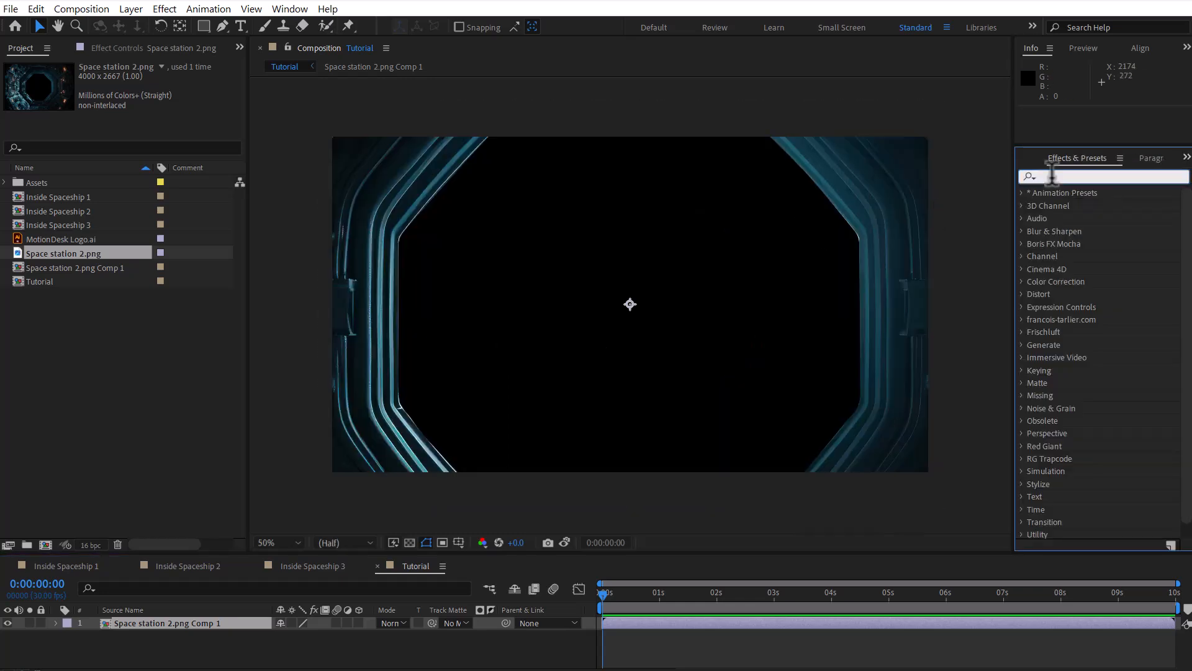
{"action": "type", "text": "polar"}
{"action": "double_click", "coordinate": [1093, 206]}
{"action": "left_click_drag", "start_coordinate": [146, 93], "coordinate": [296, 93]}
Step: Apply the CC Cylinder effect to the pre-composed space station layer
{"action": "double_click", "coordinate": [1087, 176]}
{"action": "type", "text": "cc cy"}
{"action": "double_click", "coordinate": [1081, 205]}
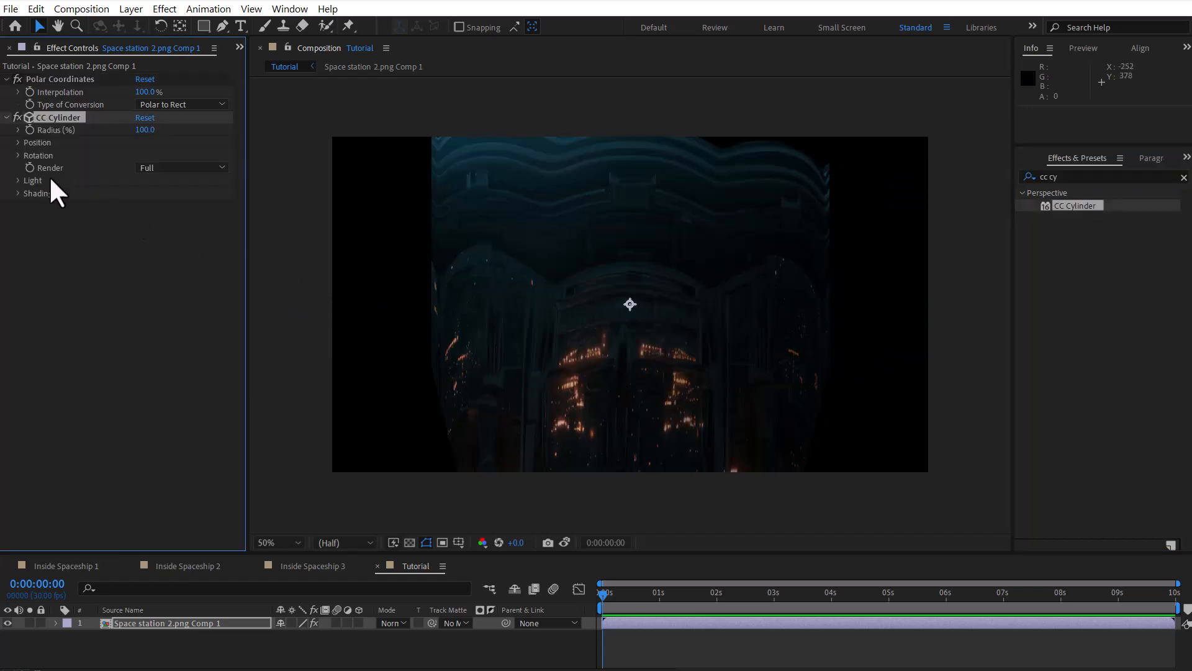
Step: Set CC Cylinder's Rotation X to -90° and its Radius to 30%
{"action": "left_click", "coordinate": [18, 155]}
{"action": "mouse_move", "coordinate": [148, 167]}
{"action": "left_mouse_down"}
{"action": "mouse_move", "coordinate": [167, 168]}
{"action": "mouse_move", "coordinate": [147, 168]}
{"action": "left_mouse_up"}
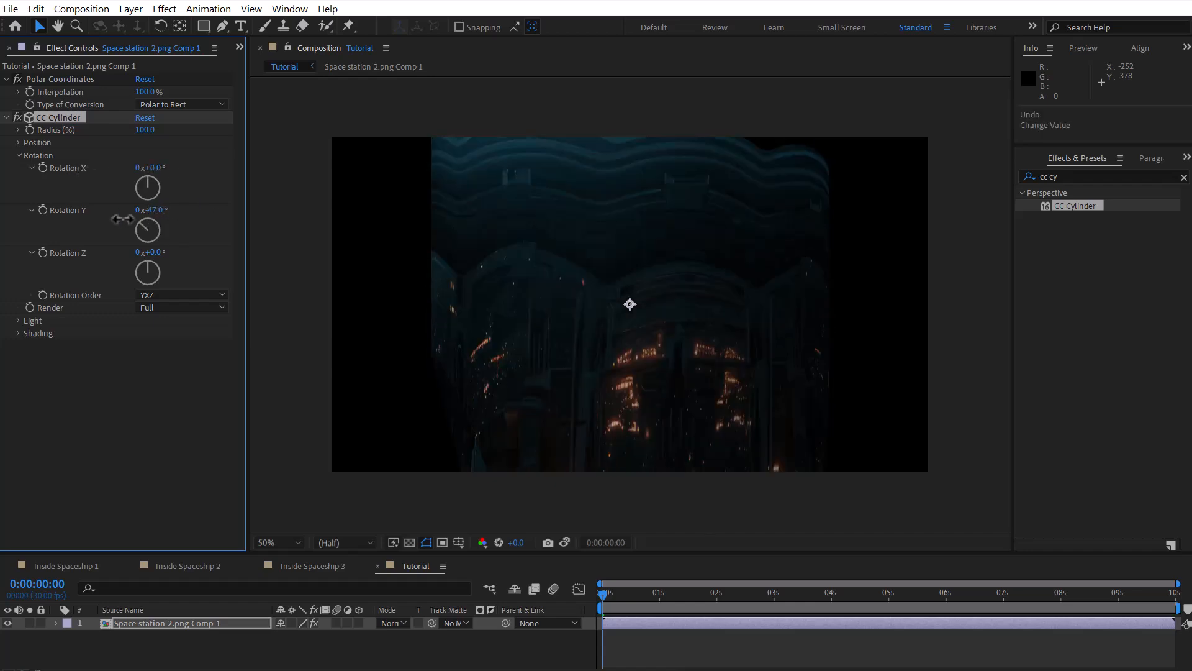
{"action": "mouse_move", "coordinate": [155, 251]}
{"action": "left_mouse_down"}
{"action": "mouse_move", "coordinate": [219, 244]}
{"action": "mouse_move", "coordinate": [151, 252]}
{"action": "left_mouse_up"}
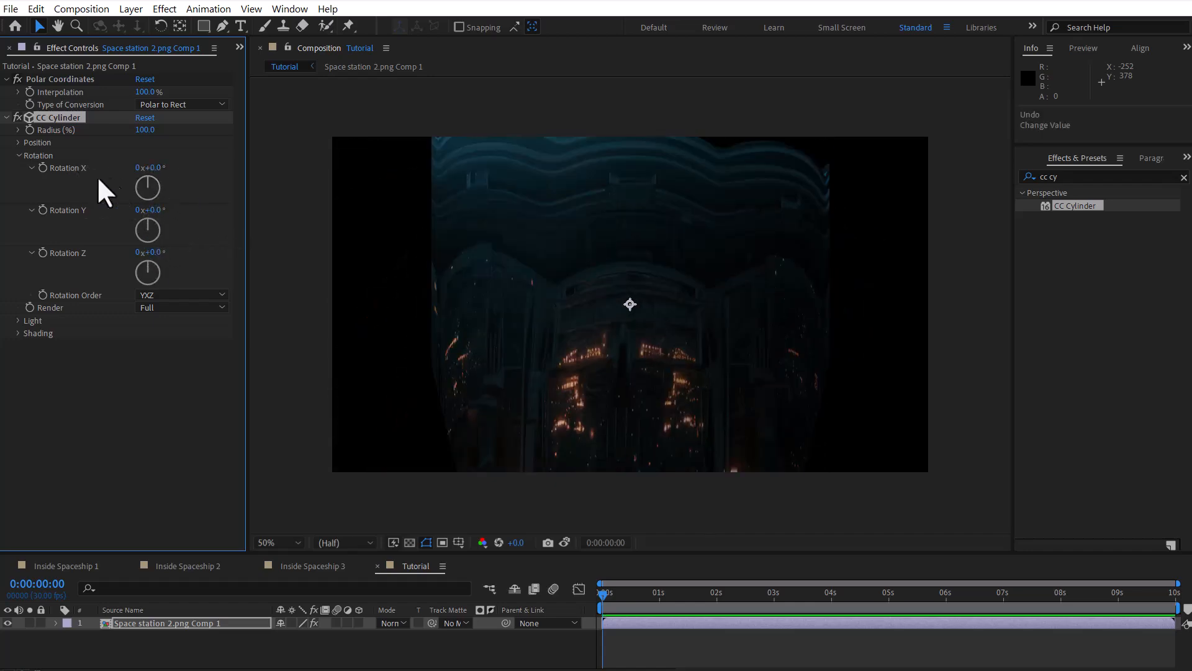
{"action": "type", "text": "-90"}
{"action": "key", "text": "Return"}
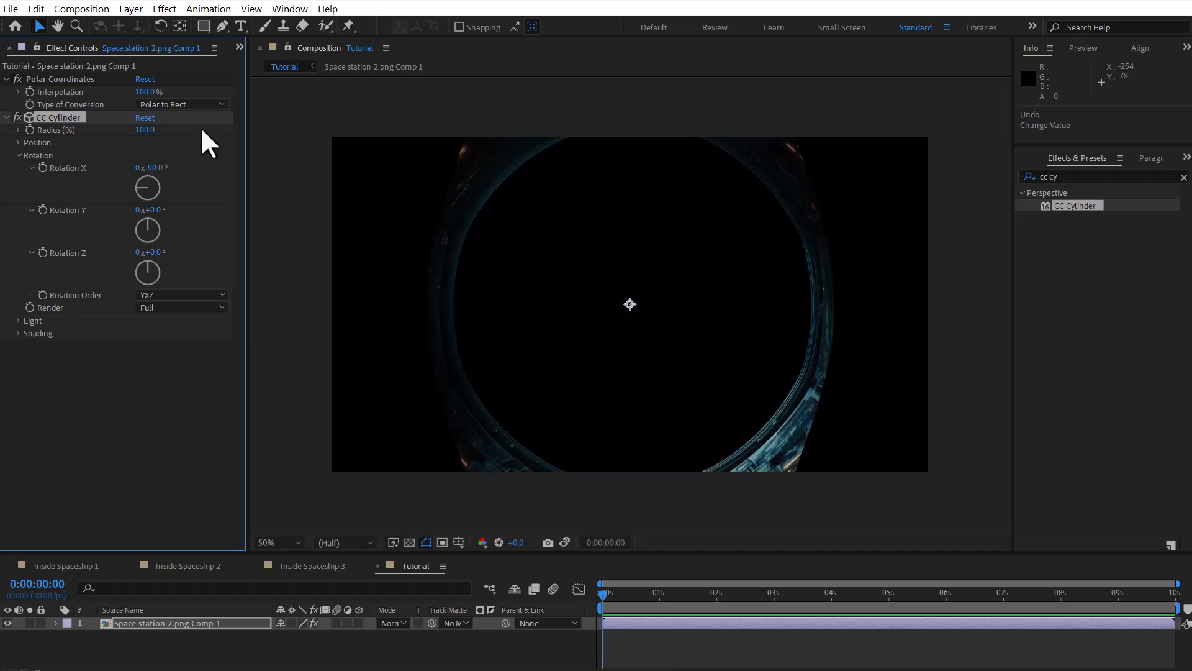
{"action": "mouse_move", "coordinate": [144, 130]}
{"action": "left_mouse_down"}
{"action": "mouse_move", "coordinate": [124, 136]}
{"action": "mouse_move", "coordinate": [161, 132]}
{"action": "left_mouse_up"}
{"action": "type", "text": "30"}
{"action": "key", "text": "Return"}
Step: Enlarge the timeline area and add a Two-Node Camera named Camera 1 to the Tutorial composition
{"action": "left_click_drag", "start_coordinate": [453, 554], "coordinate": [437, 479]}
{"action": "right_click", "coordinate": [320, 586]}
{"action": "mouse_move", "coordinate": [354, 417]}
{"action": "left_click", "coordinate": [555, 492]}
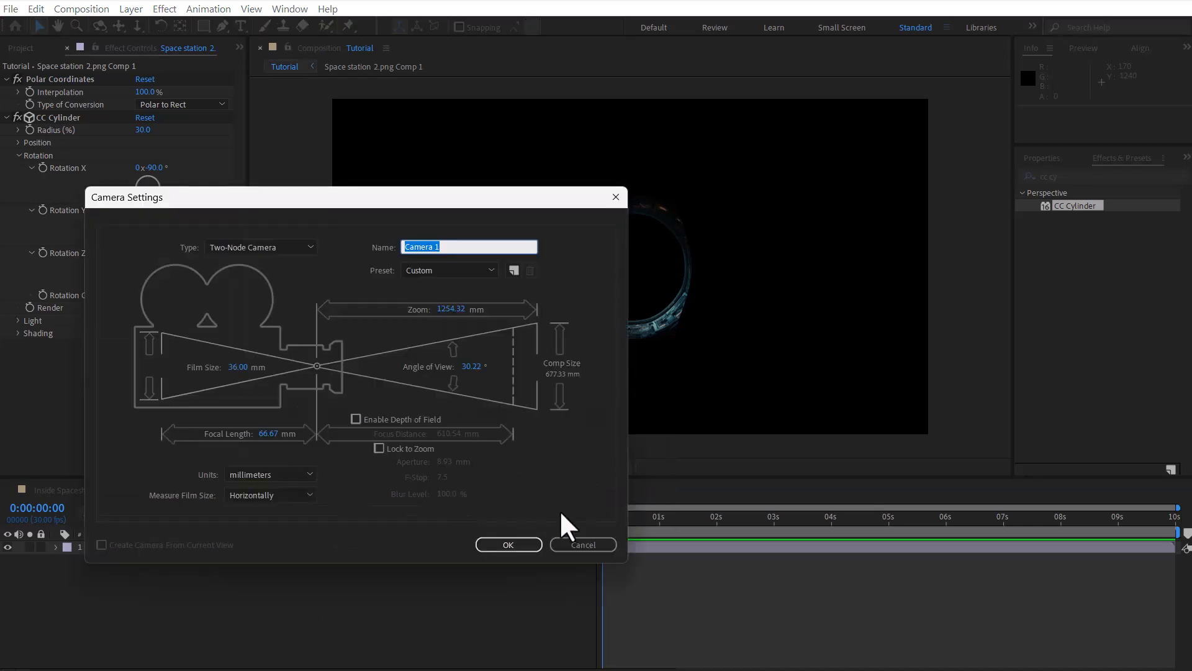
{"action": "left_click", "coordinate": [508, 544]}
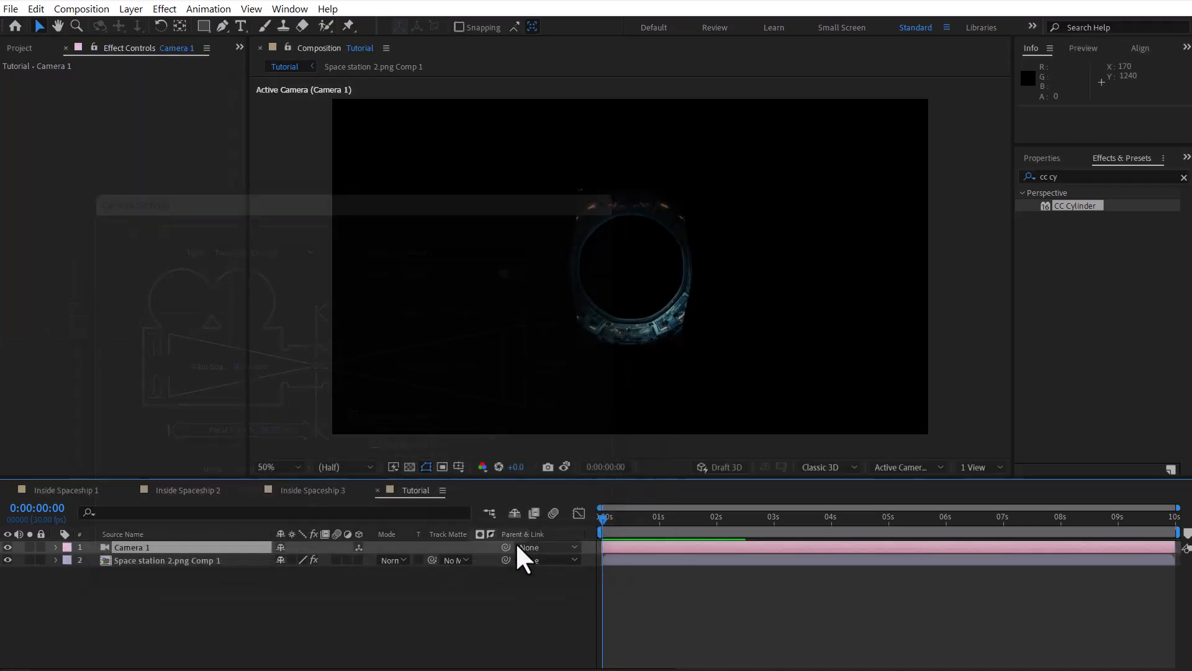
Step: Move Camera 1 closer to the cylinder by setting its Z position to about -1048.6
{"action": "left_click", "coordinate": [56, 547]}
{"action": "left_click", "coordinate": [69, 561]}
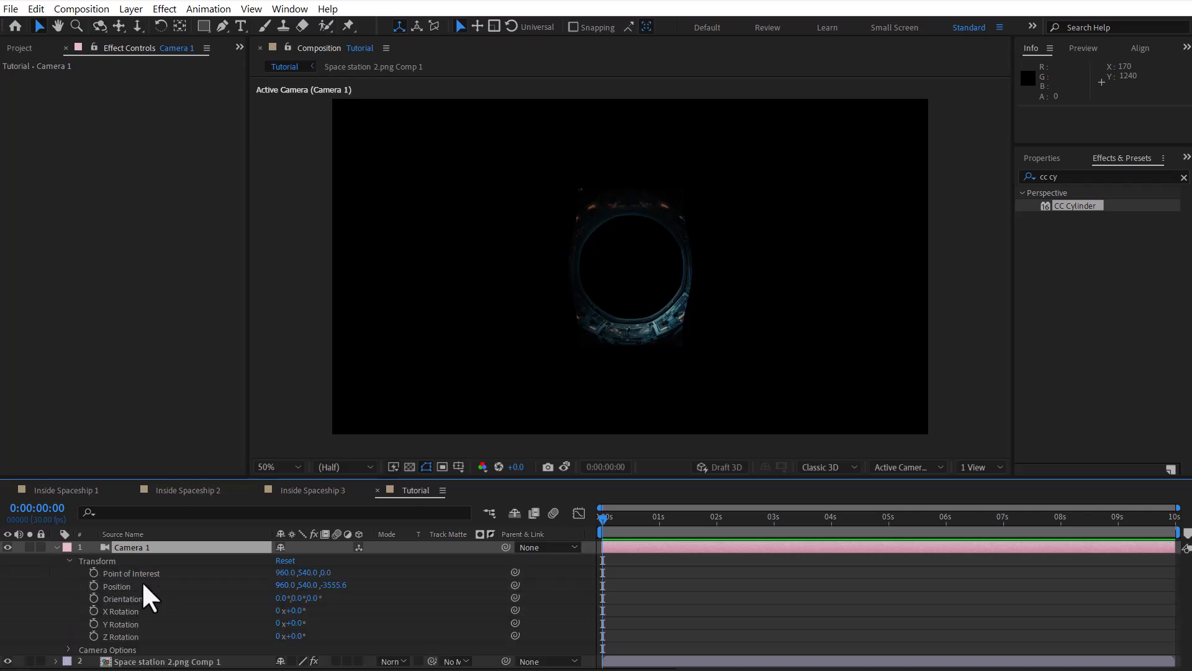
{"action": "left_click", "coordinate": [142, 584]}
{"action": "left_click_drag", "start_coordinate": [338, 584], "coordinate": [875, 561]}
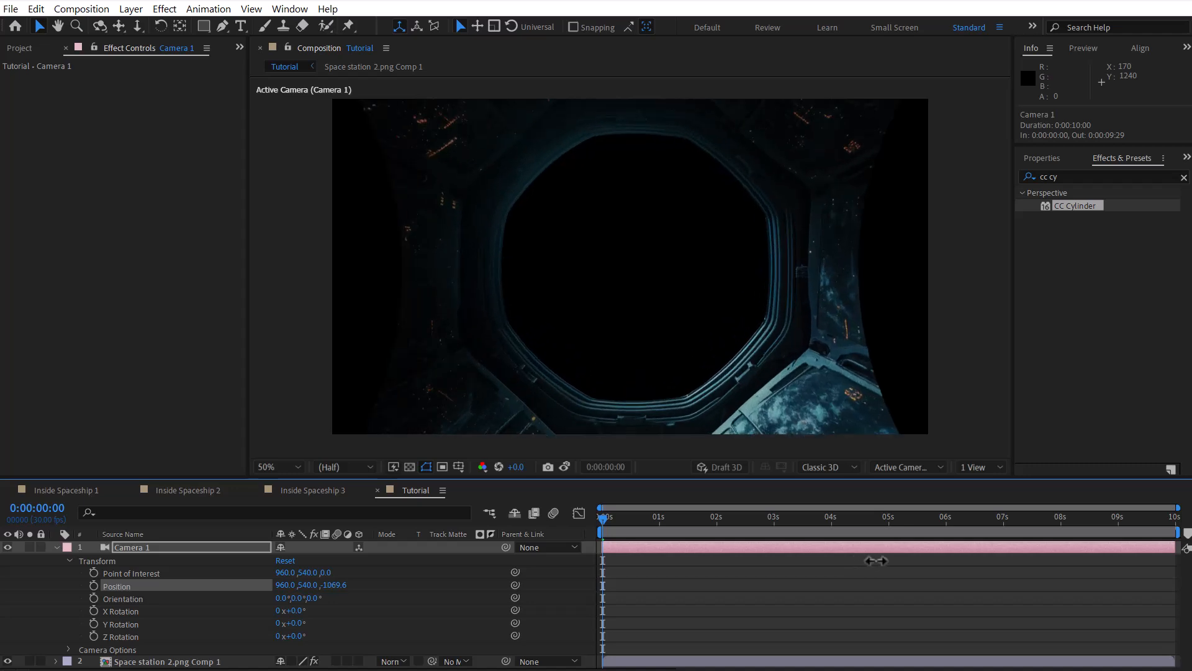
{"action": "left_click_drag", "start_coordinate": [339, 585], "coordinate": [311, 588]}
{"action": "key", "text": "p"}
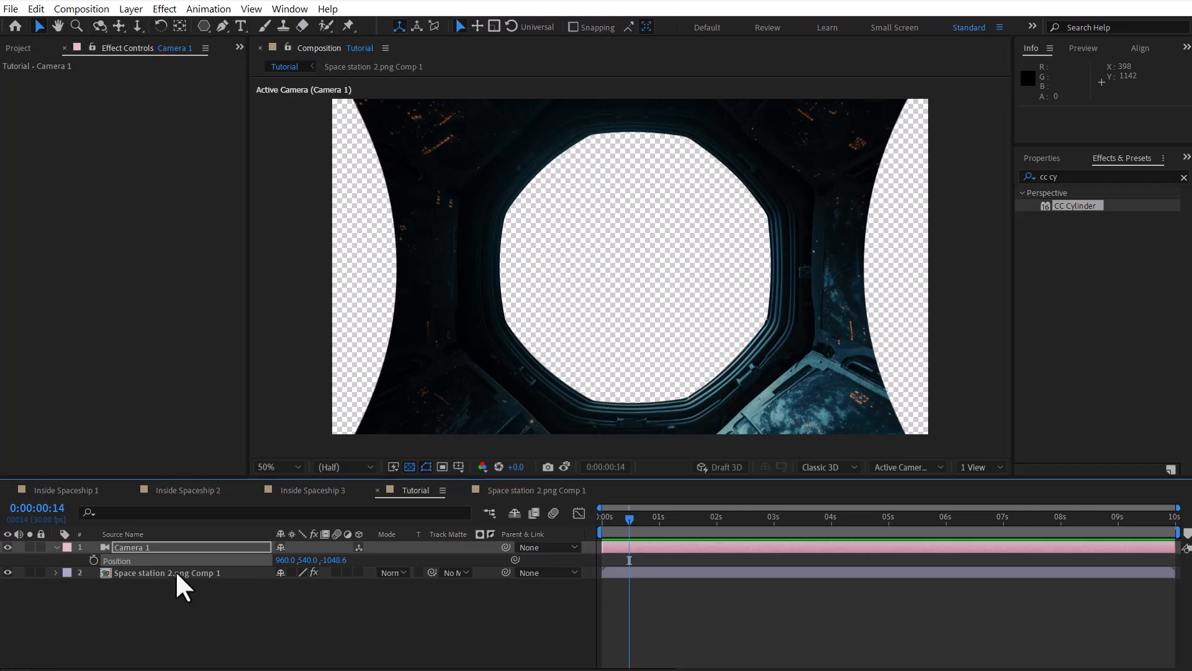
Step: Enter the Space station 2.png Comp 1 pre-composition and duplicate its image layer
{"action": "left_click", "coordinate": [186, 571]}
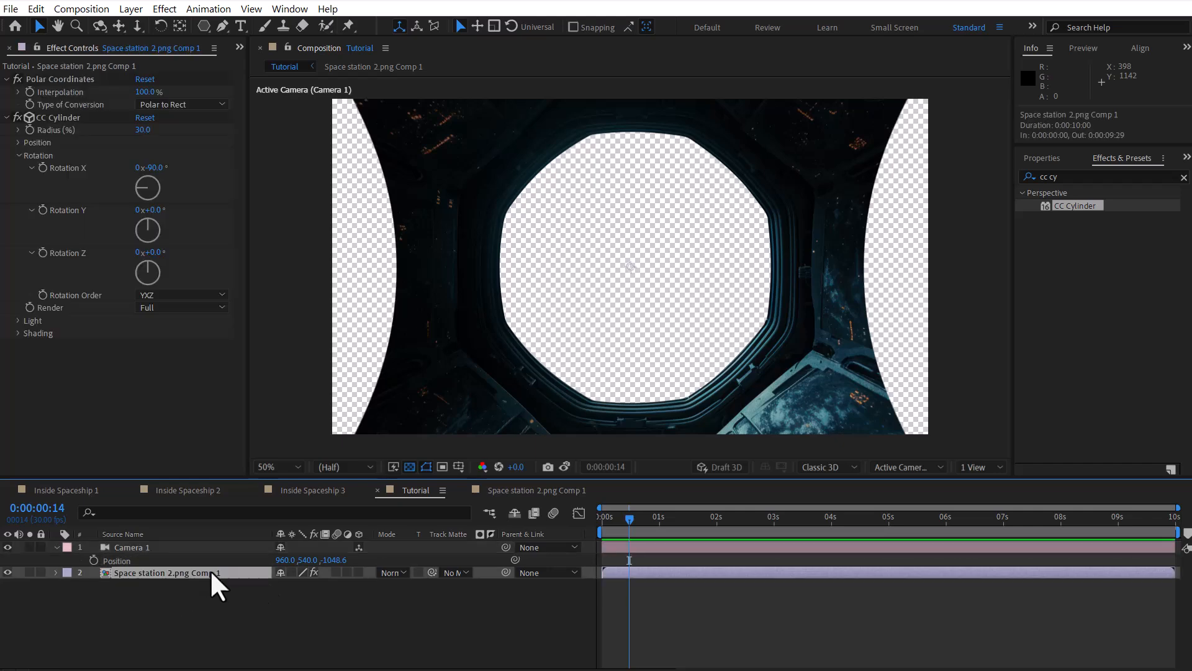
{"action": "double_click", "coordinate": [212, 572]}
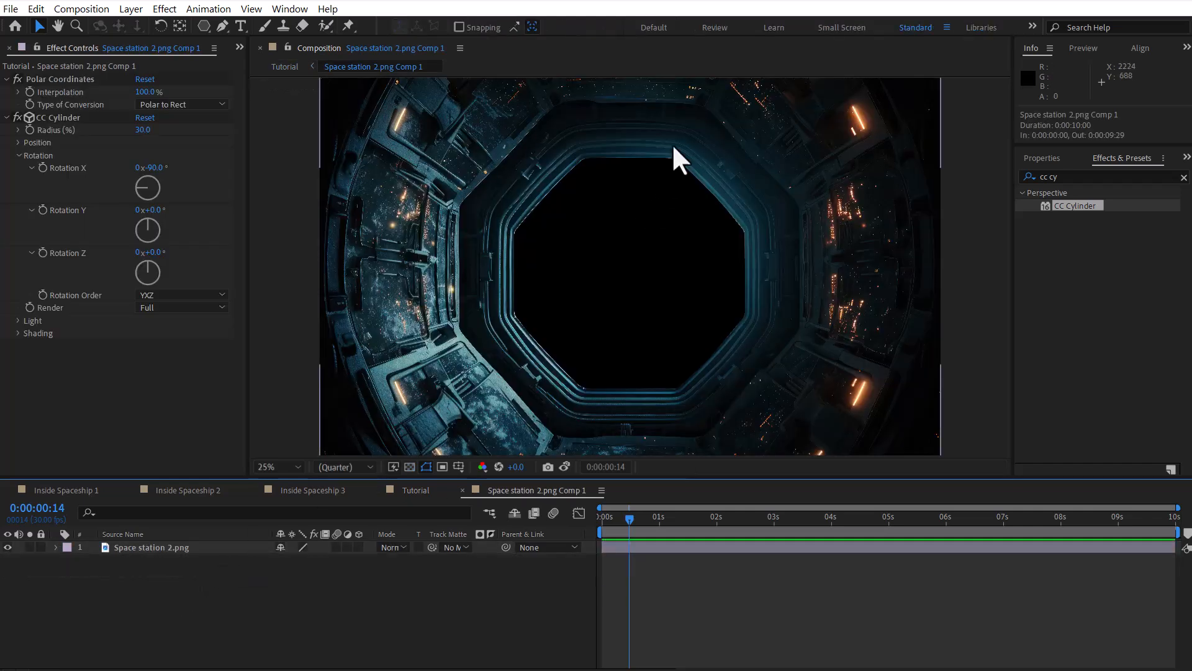
{"action": "left_click", "coordinate": [172, 548]}
{"action": "left_click", "coordinate": [36, 9]}
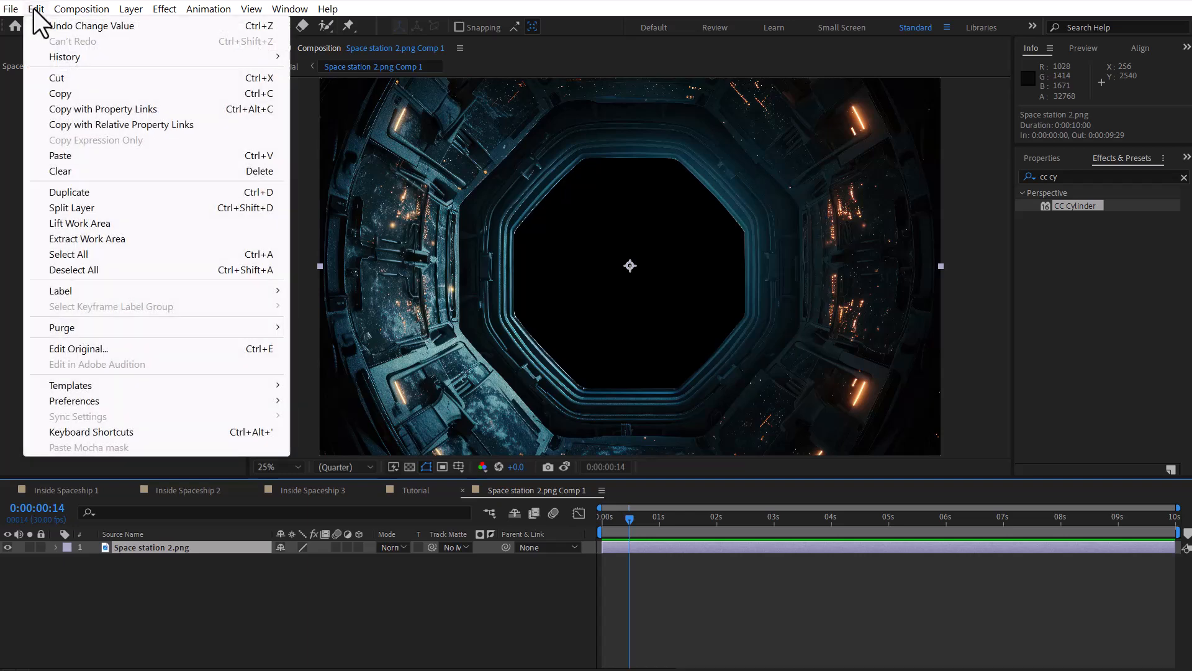
{"action": "left_click", "coordinate": [209, 193]}
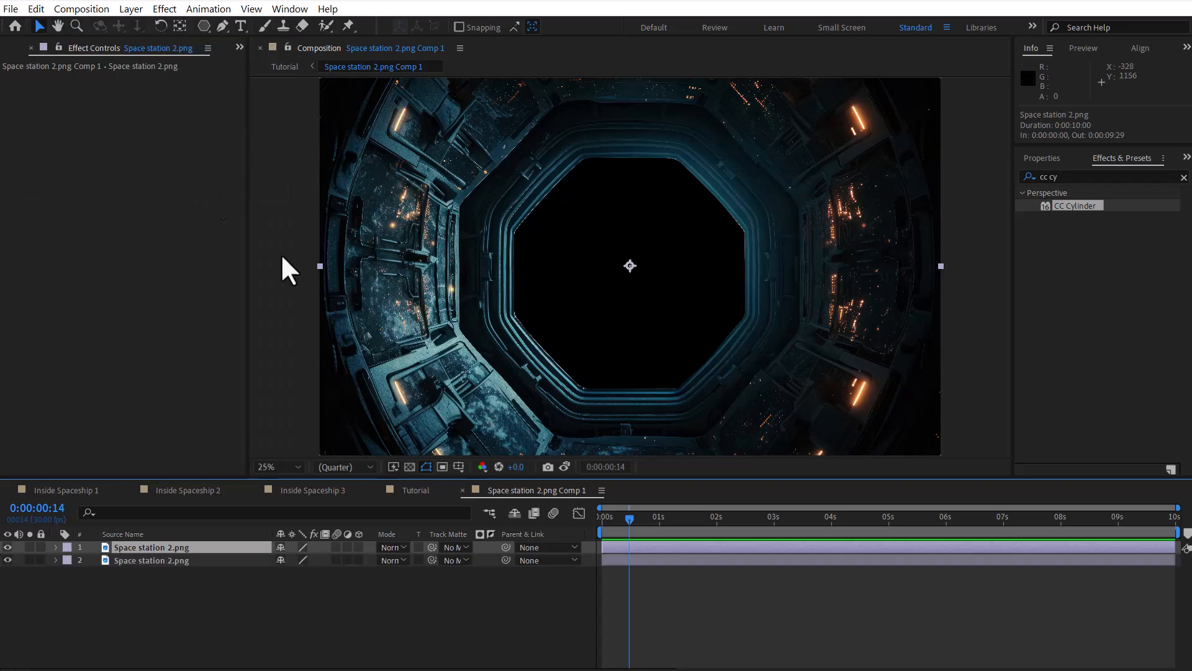
Step: Scale the lower copy of Space station 2.png to 62% and check its contribution by toggling its visibility
{"action": "left_click", "coordinate": [56, 560]}
{"action": "left_click", "coordinate": [121, 610]}
{"action": "left_click_drag", "start_coordinate": [297, 611], "coordinate": [277, 614]}
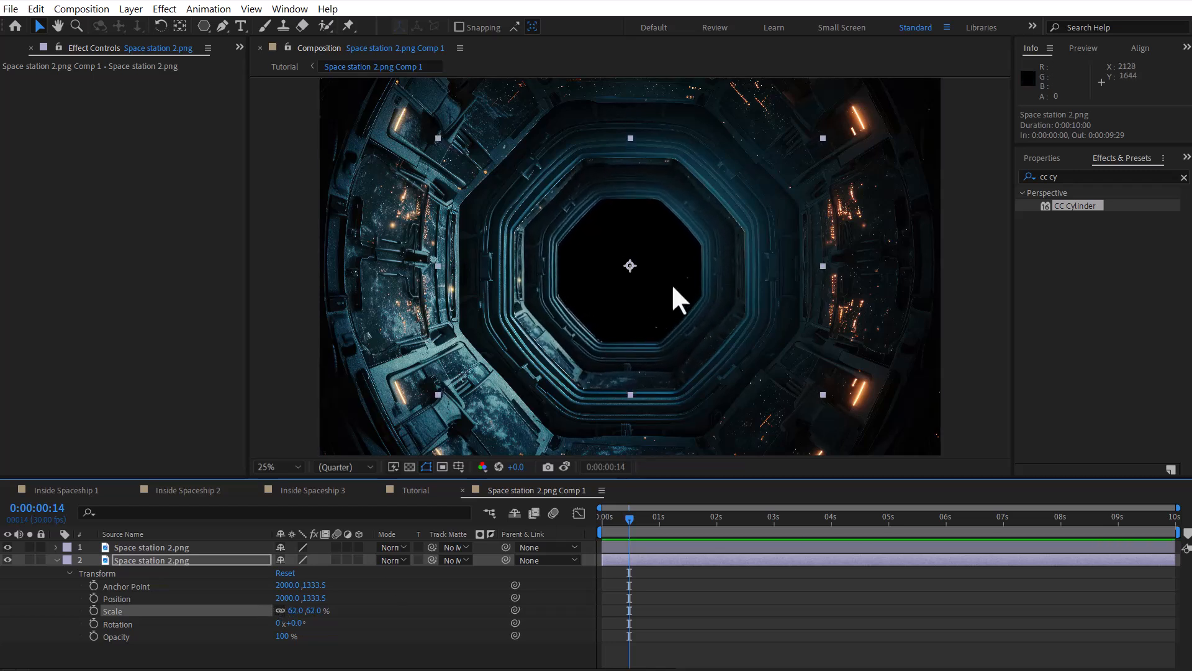
{"action": "left_click", "coordinate": [55, 560]}
{"action": "left_click", "coordinate": [8, 560]}
{"action": "left_click", "coordinate": [7, 560]}
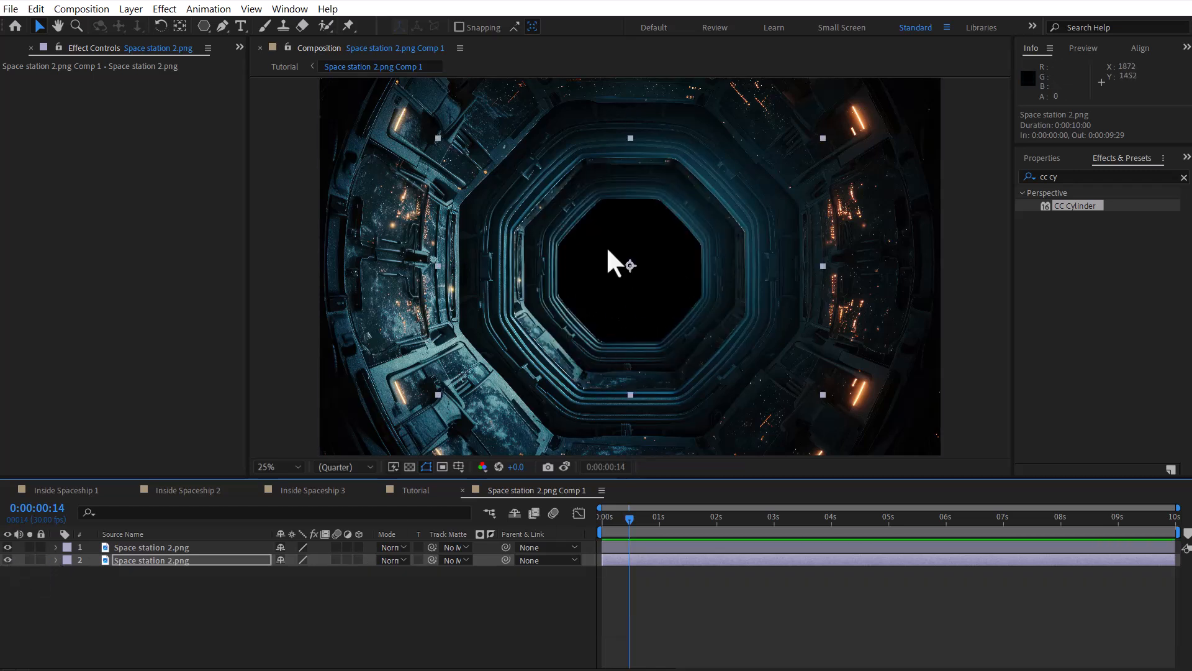
{"action": "left_click", "coordinate": [633, 279]}
Step: Return to the Tutorial composition and move Camera 1 into the cylinder with a Z position of -722.6
{"action": "left_click", "coordinate": [419, 489]}
{"action": "left_click_drag", "start_coordinate": [335, 561], "coordinate": [538, 532]}
{"action": "key", "text": "ctrl+z"}
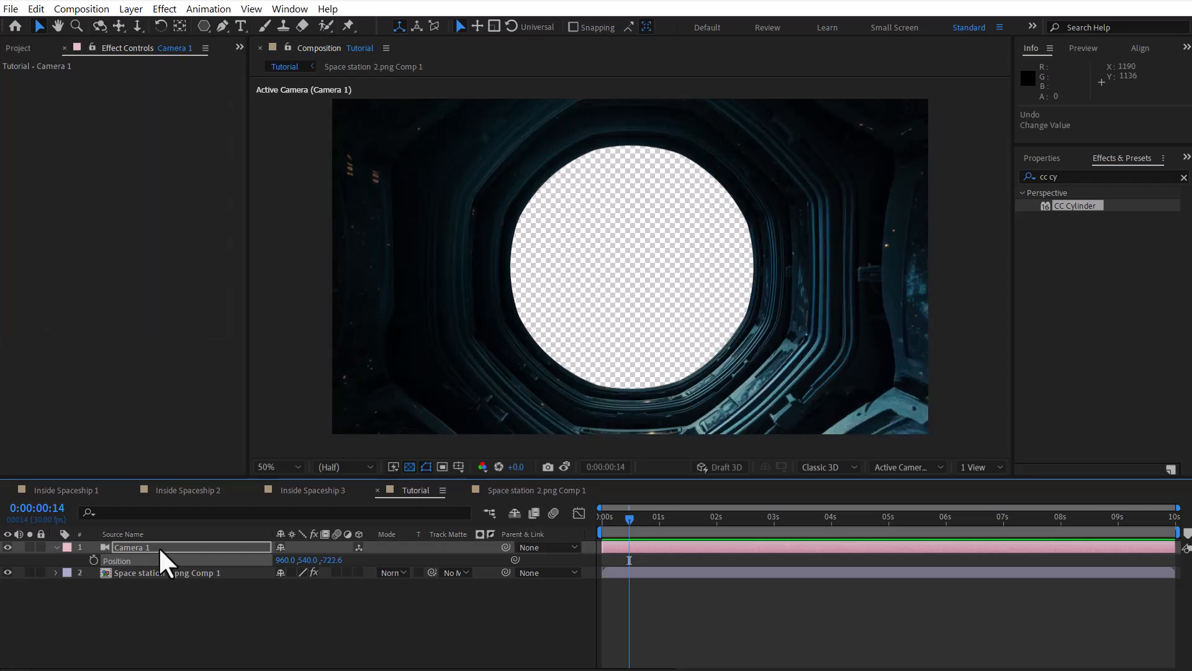
Step: Try shifting Camera 1's position to about 997, 505, -591.6, and undo the changes
{"action": "left_click", "coordinate": [165, 562]}
{"action": "left_click_drag", "start_coordinate": [285, 560], "coordinate": [416, 552]}
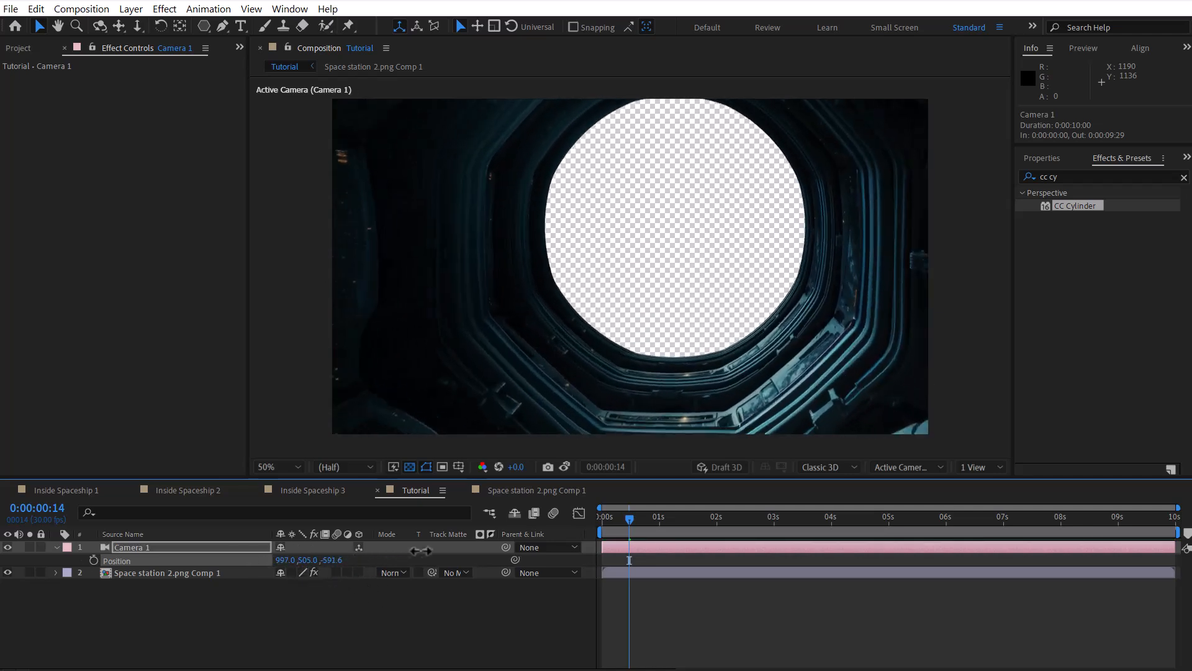
{"action": "key", "text": "ctrl+z"}
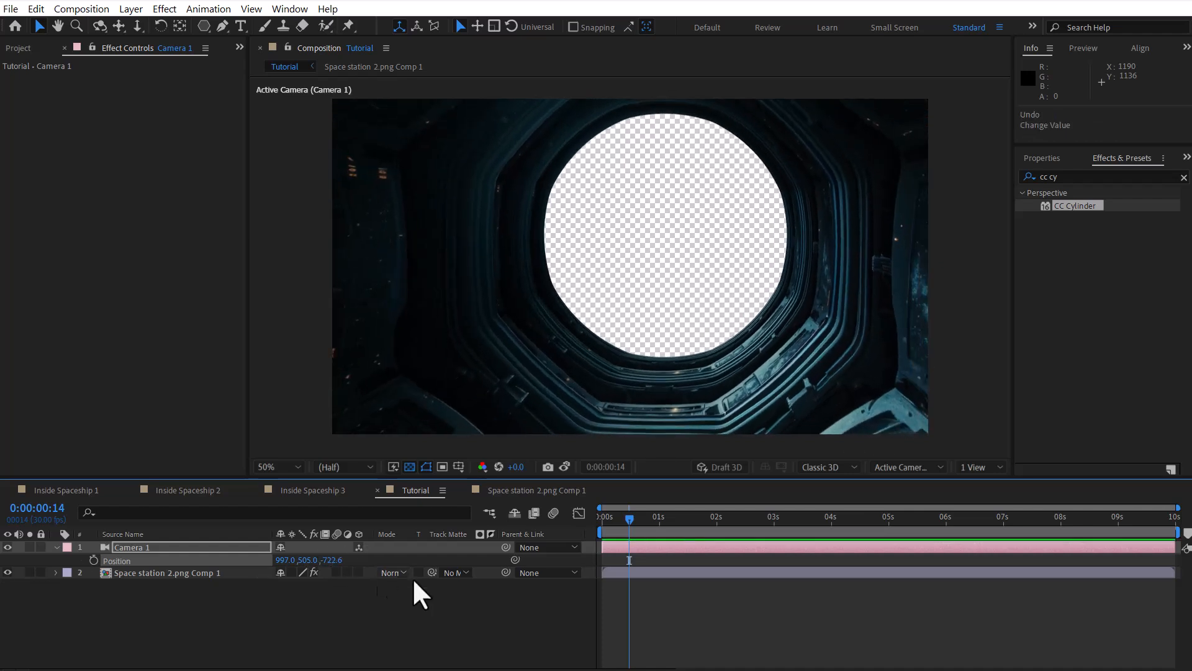
{"action": "key", "text": "ctrl+z"}
{"action": "key", "text": "ctrl+z"}
Step: Separate the dimensions of Camera 1's Position and show only its X, Y and Z Position properties
{"action": "right_click", "coordinate": [125, 585]}
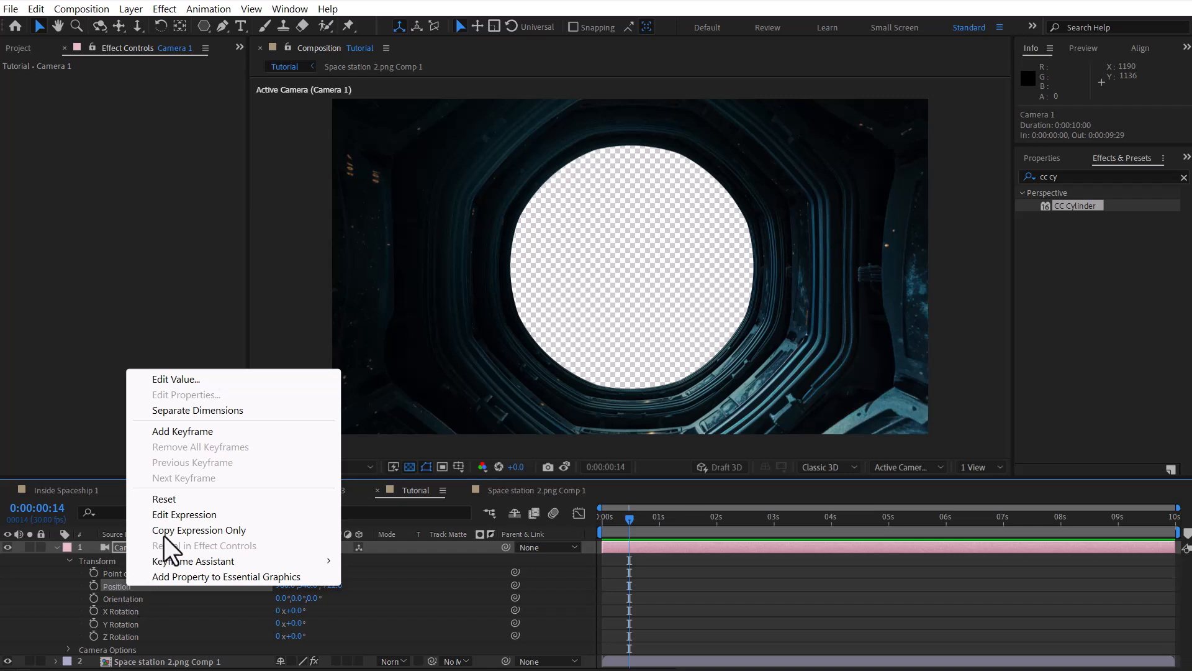
{"action": "left_click", "coordinate": [208, 411]}
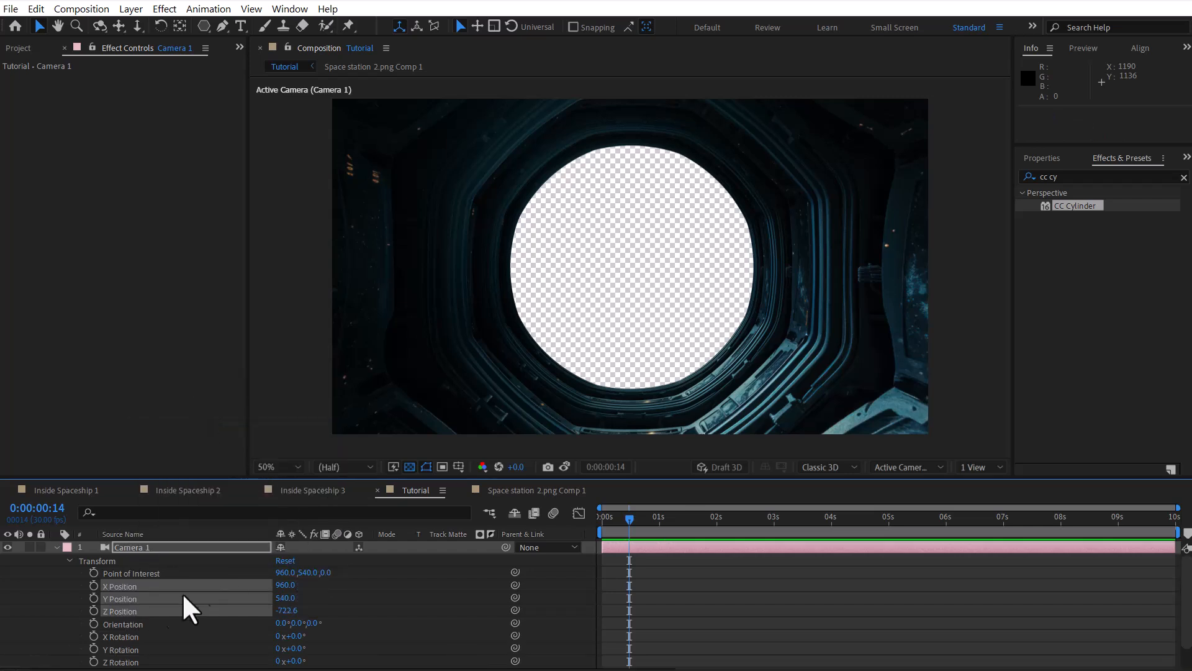
{"action": "key", "text": "s"}
{"action": "key", "text": "s"}
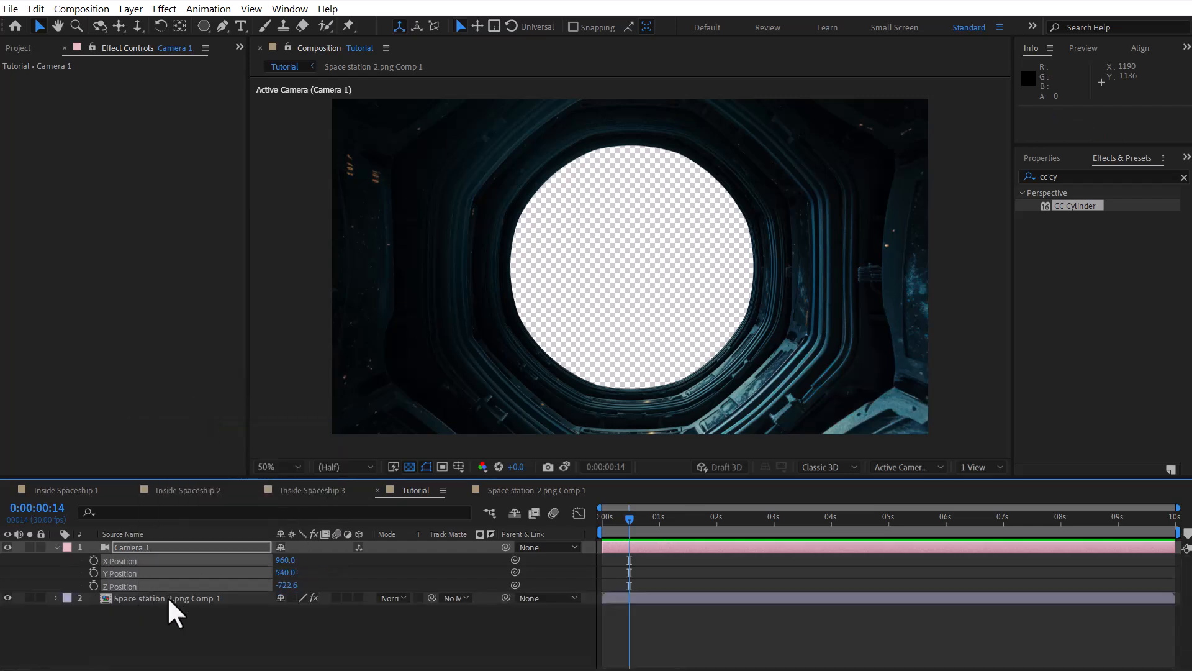
{"action": "left_click", "coordinate": [300, 628]}
{"action": "mouse_move", "coordinate": [624, 519]}
{"action": "left_mouse_down"}
{"action": "mouse_move", "coordinate": [603, 520]}
{"action": "mouse_move", "coordinate": [634, 518]}
{"action": "left_mouse_up"}
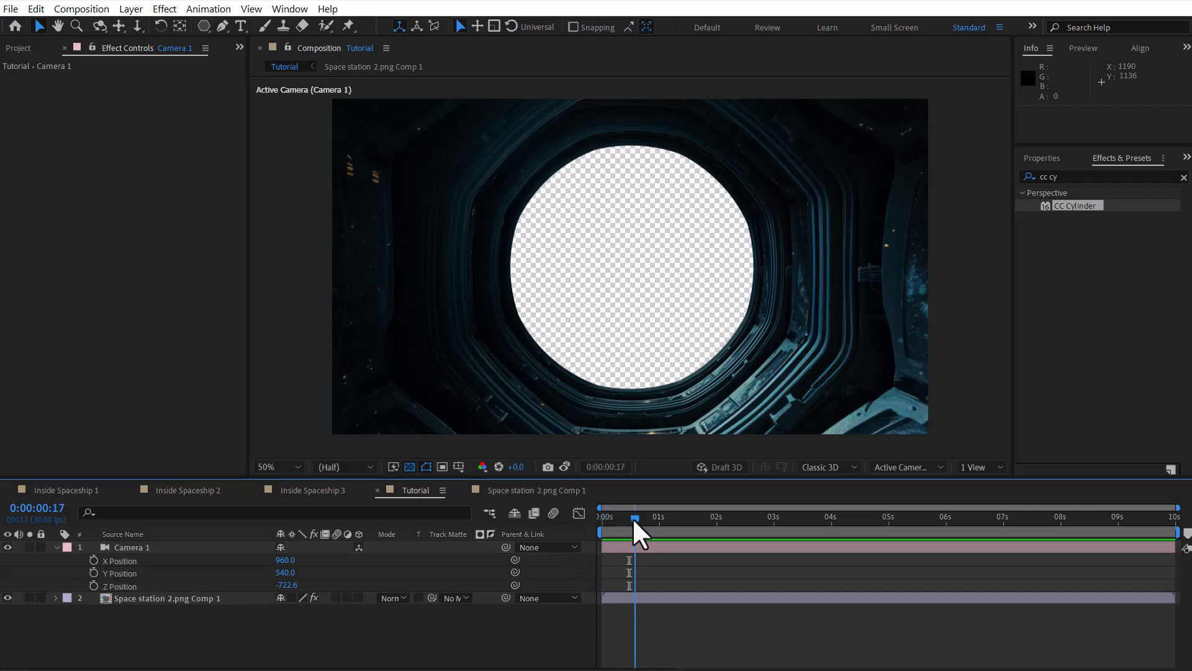
Step: Add the expression wiggle(.5,25) to Camera 1's X Position and preview the motion
{"action": "left_click", "coordinate": [93, 560], "text": "alt"}
{"action": "type", "text": "wiggle()"}
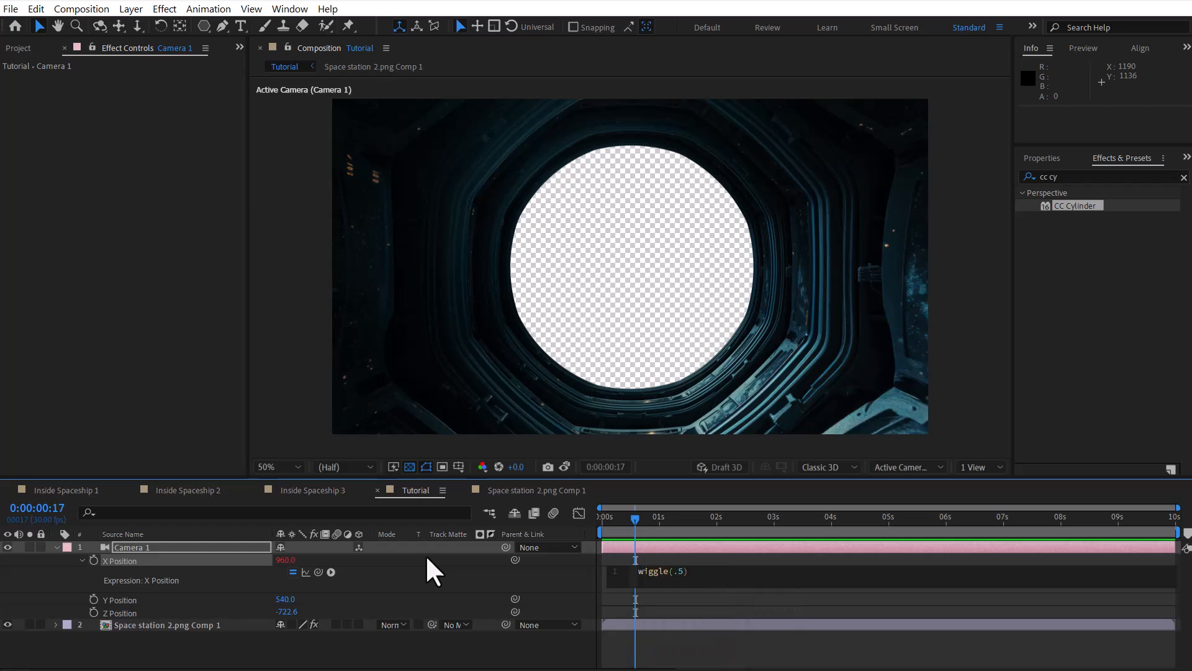
{"action": "type", "text": ".5,25"}
{"action": "key", "text": "KP_Enter"}
{"action": "key", "text": "space"}
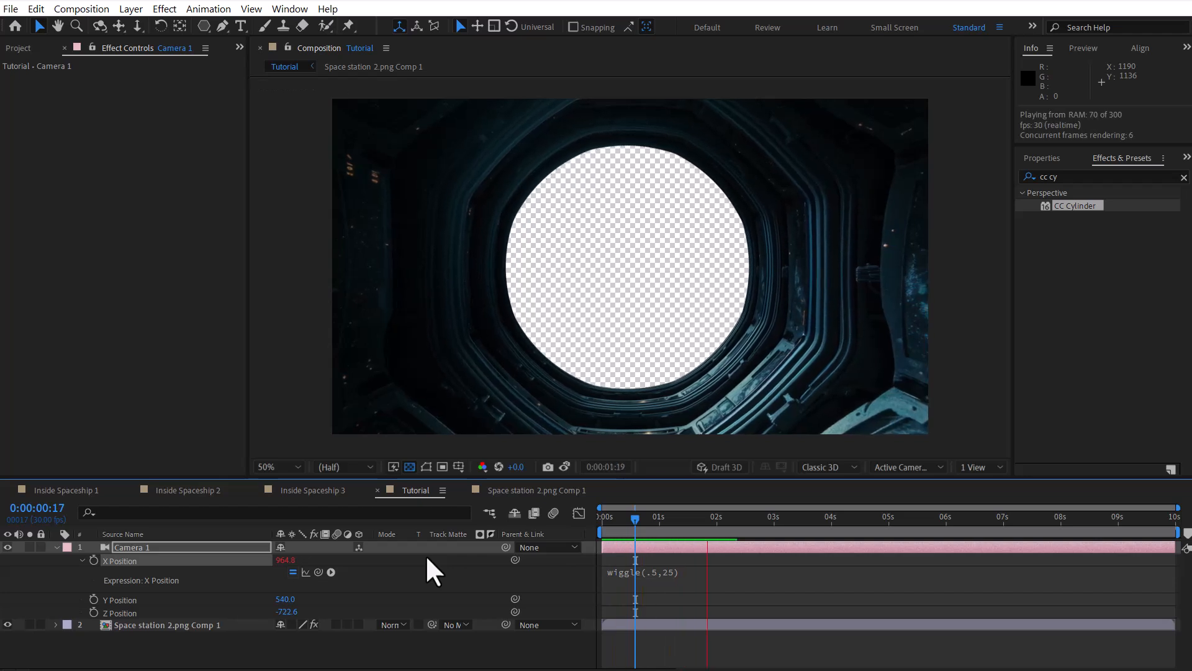
{"action": "key", "text": "space"}
{"action": "left_click", "coordinate": [677, 519]}
{"action": "key", "text": "space"}
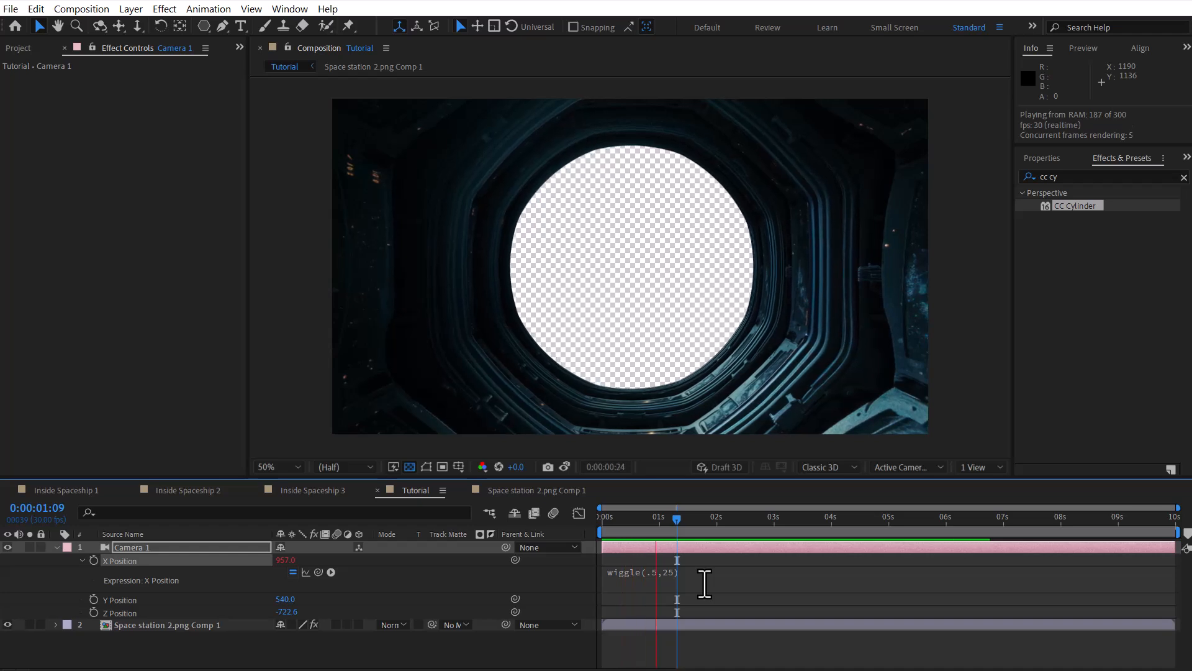
Step: Copy the wiggle(.5,25) expression from Camera 1's X Position to its Y Position
{"action": "left_click", "coordinate": [731, 572]}
{"action": "left_click", "coordinate": [642, 570]}
{"action": "right_click", "coordinate": [641, 569]}
{"action": "left_click", "coordinate": [646, 628]}
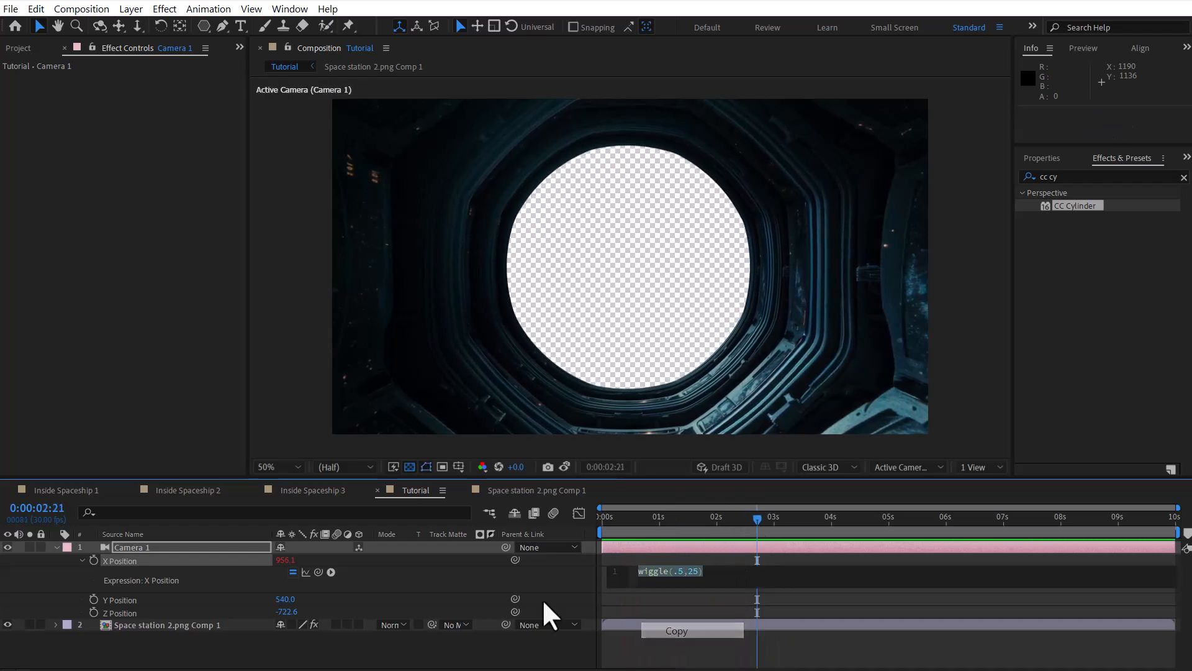
{"action": "left_click", "coordinate": [94, 598]}
{"action": "key", "text": "ctrl+v"}
{"action": "key", "text": "ctrl+v"}
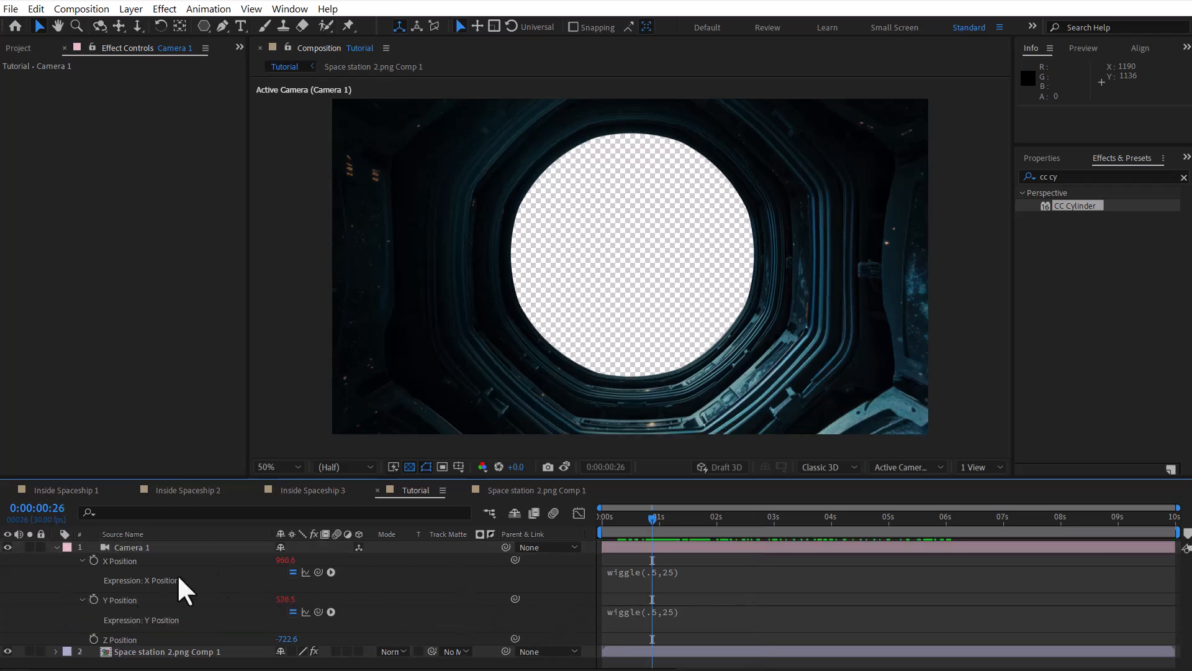
Step: Collapse the X and Y expressions and give Camera 1's Z Position the expression wiggle(.5,55)
{"action": "left_click", "coordinate": [82, 560]}
{"action": "left_click", "coordinate": [83, 573]}
{"action": "left_click", "coordinate": [94, 584]}
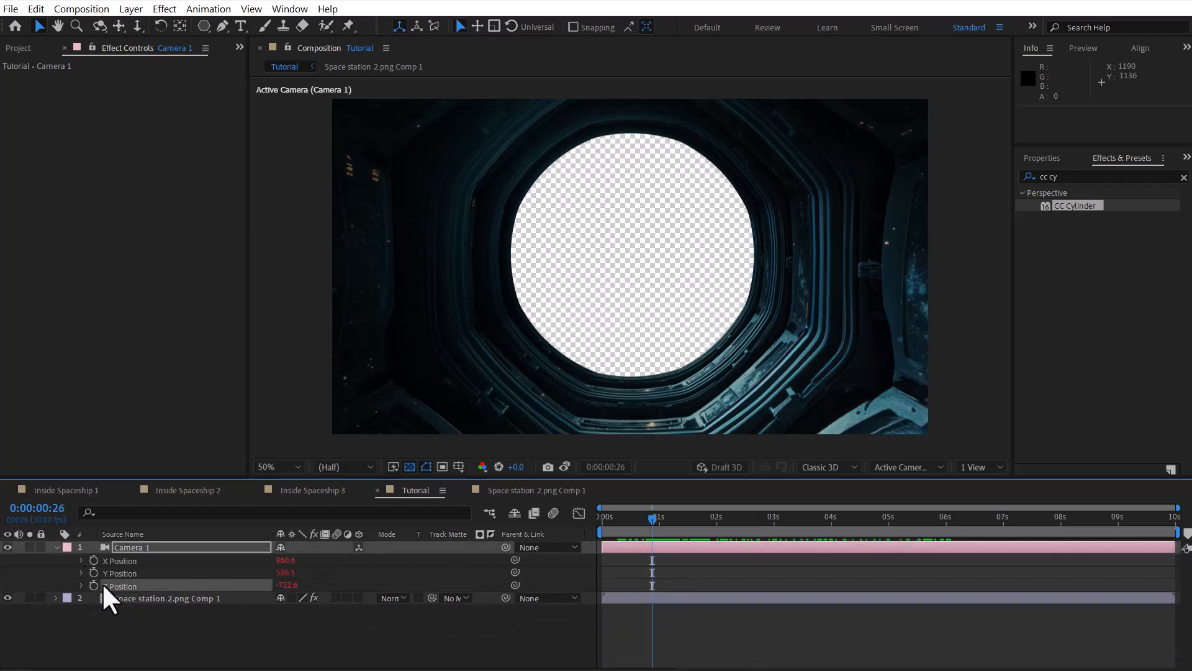
{"action": "key", "text": "ctrl+v"}
{"action": "left_click", "coordinate": [654, 598]}
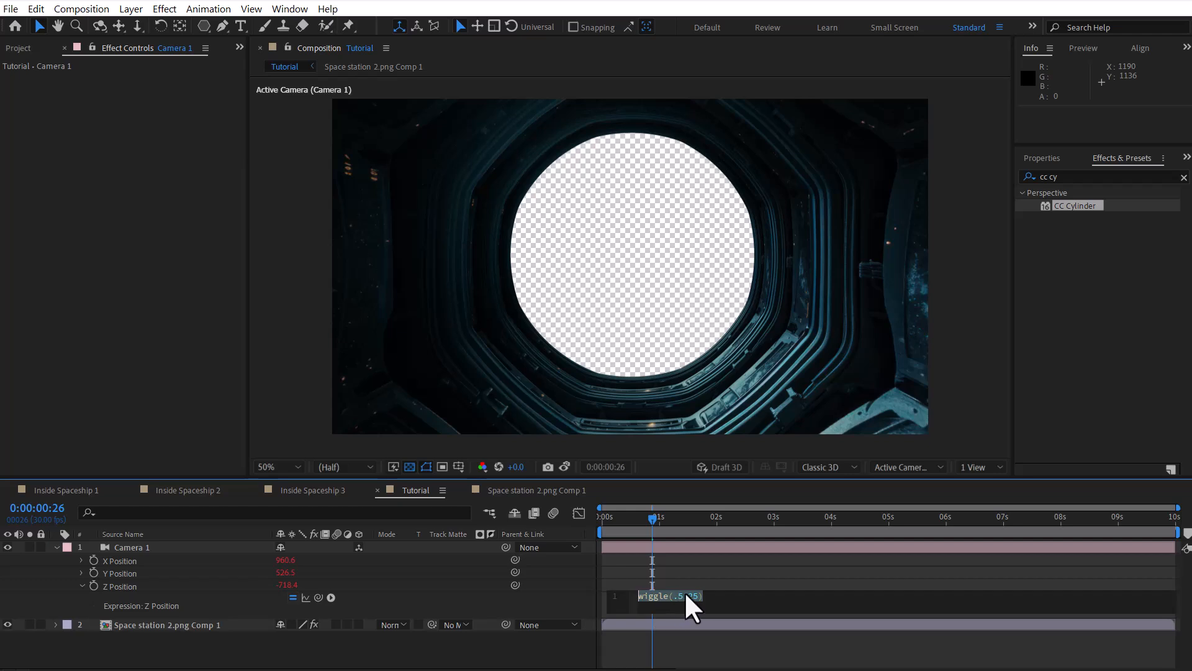
{"action": "type", "text": "5"}
{"action": "key", "text": "KP_Enter"}
Step: Preview the camera shake and edit the amplitude in the Z Position wiggle expression
{"action": "key", "text": "space"}
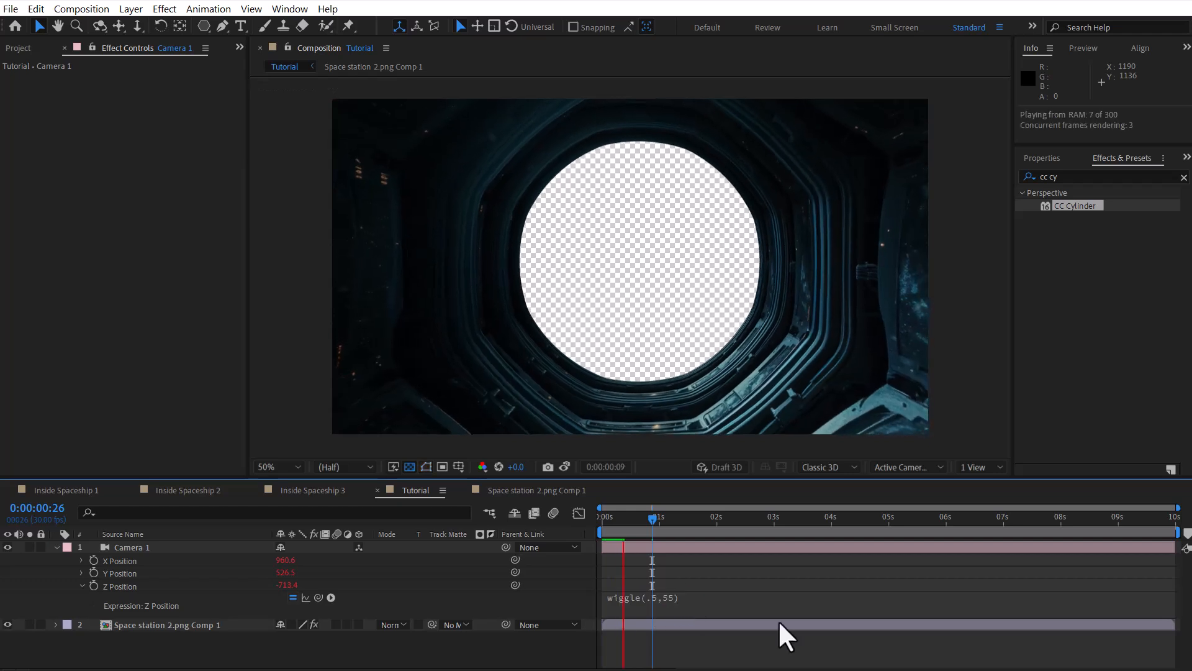
{"action": "key", "text": "space"}
{"action": "left_click", "coordinate": [686, 597]}
{"action": "left_click", "coordinate": [690, 596]}
{"action": "type", "text": "1"}
{"action": "key", "text": "KP_Enter"}
Step: Increase Camera 1's Z Position to bring it closer, check other frames, and collapse the camera's properties
{"action": "left_click_drag", "start_coordinate": [652, 519], "coordinate": [1041, 518]}
{"action": "left_click_drag", "start_coordinate": [291, 585], "coordinate": [365, 583]}
{"action": "left_click_drag", "start_coordinate": [1011, 526], "coordinate": [644, 525]}
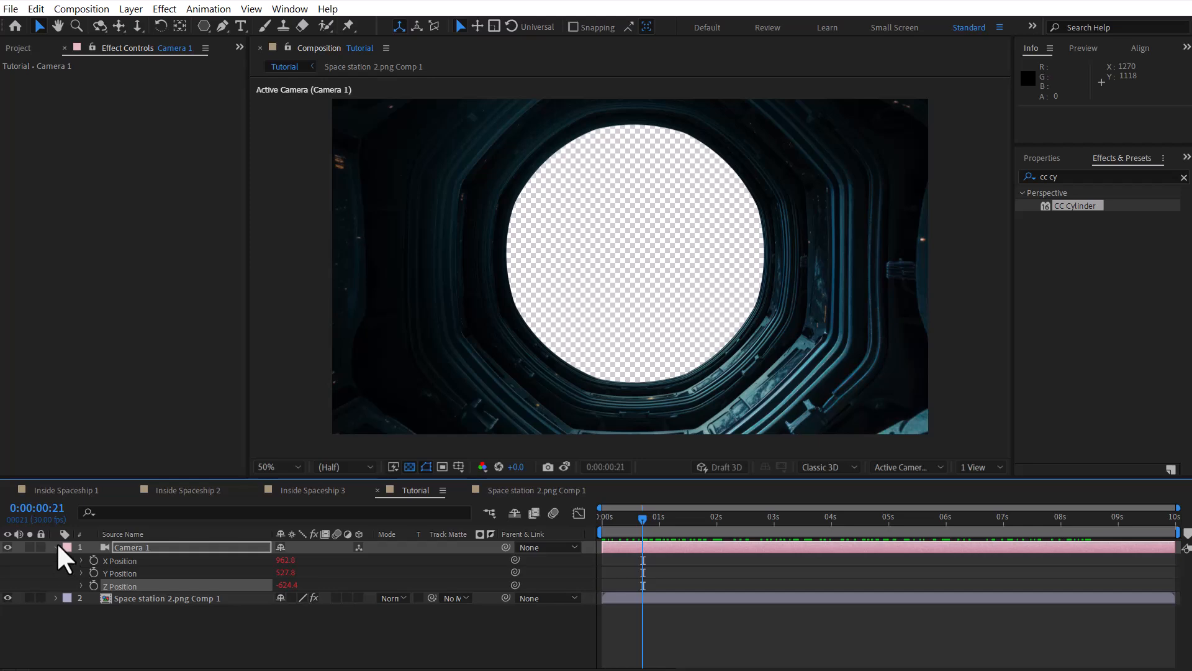
{"action": "left_click", "coordinate": [56, 547]}
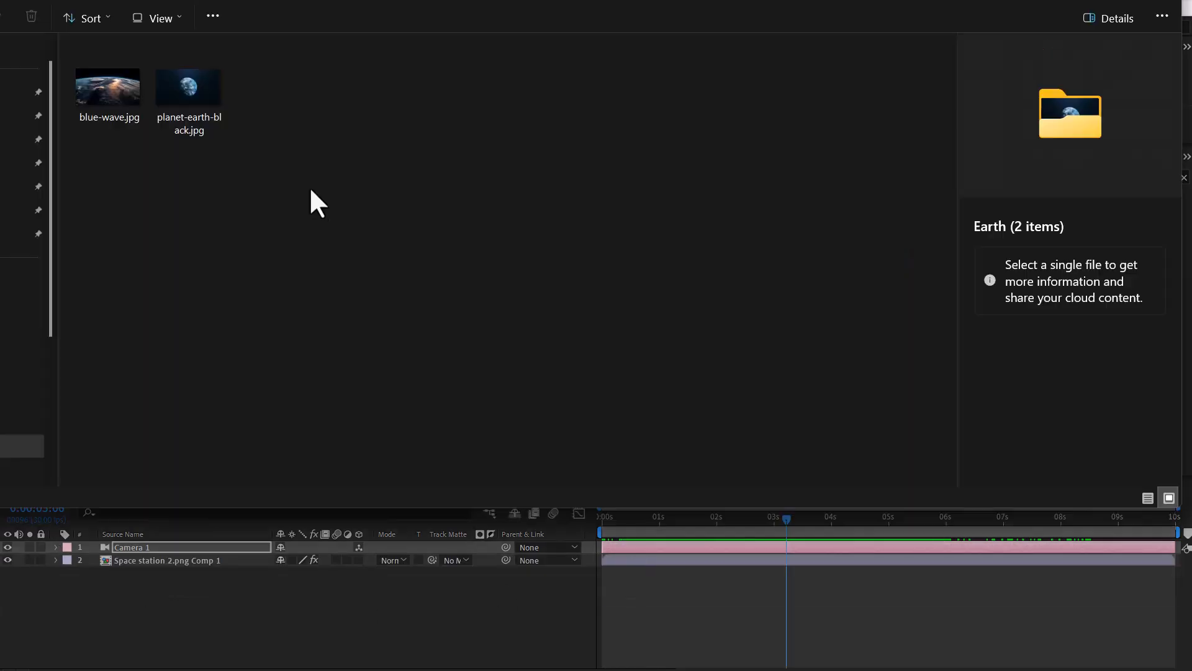
Step: Place blue-wave.jpg beneath the space station comp, scaled to 34% and moved to position 978, 584
{"action": "left_click", "coordinate": [205, 96]}
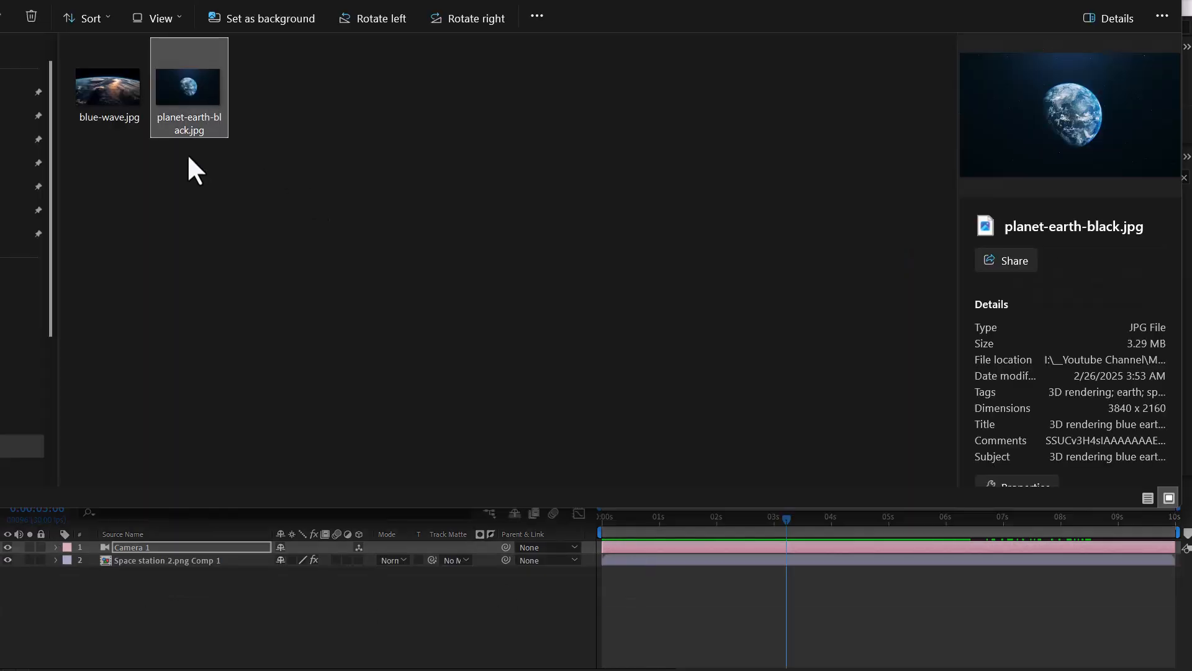
{"action": "left_click_drag", "start_coordinate": [116, 102], "coordinate": [189, 587]}
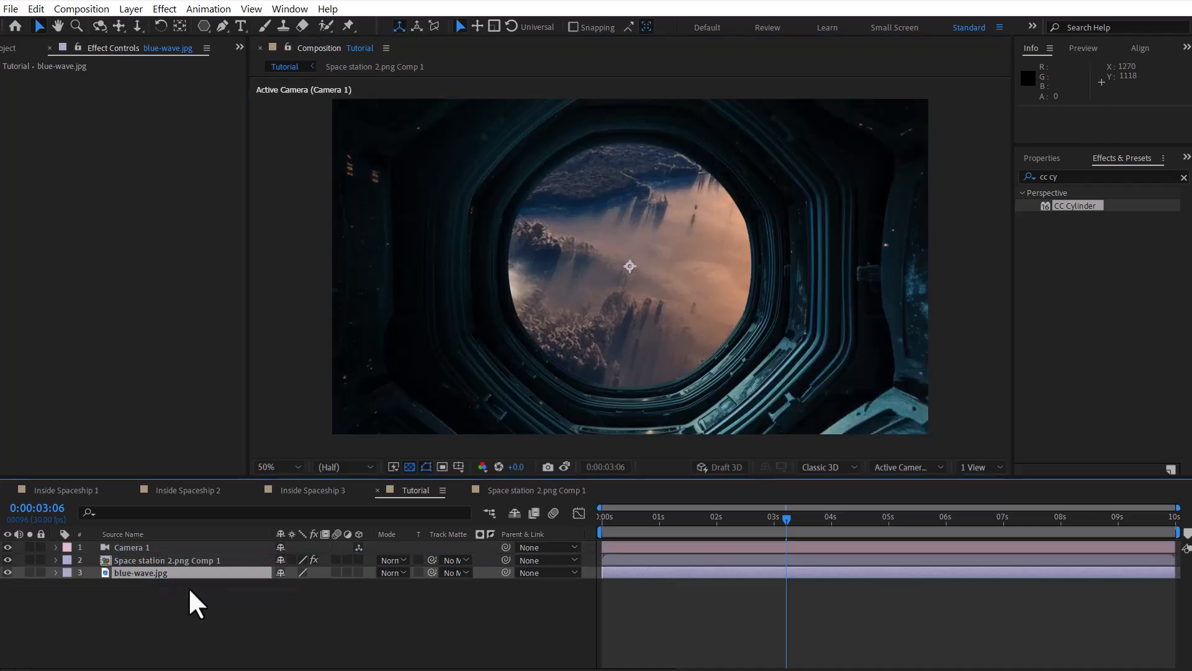
{"action": "key", "text": "s"}
{"action": "left_click_drag", "start_coordinate": [320, 589], "coordinate": [283, 597]}
{"action": "left_click_drag", "start_coordinate": [821, 291], "coordinate": [827, 304]}
{"action": "left_click_drag", "start_coordinate": [622, 519], "coordinate": [724, 528]}
Step: Add the expression wiggle(.3,25) to the Position of blue-wave.jpg and preview it
{"action": "left_click", "coordinate": [145, 572]}
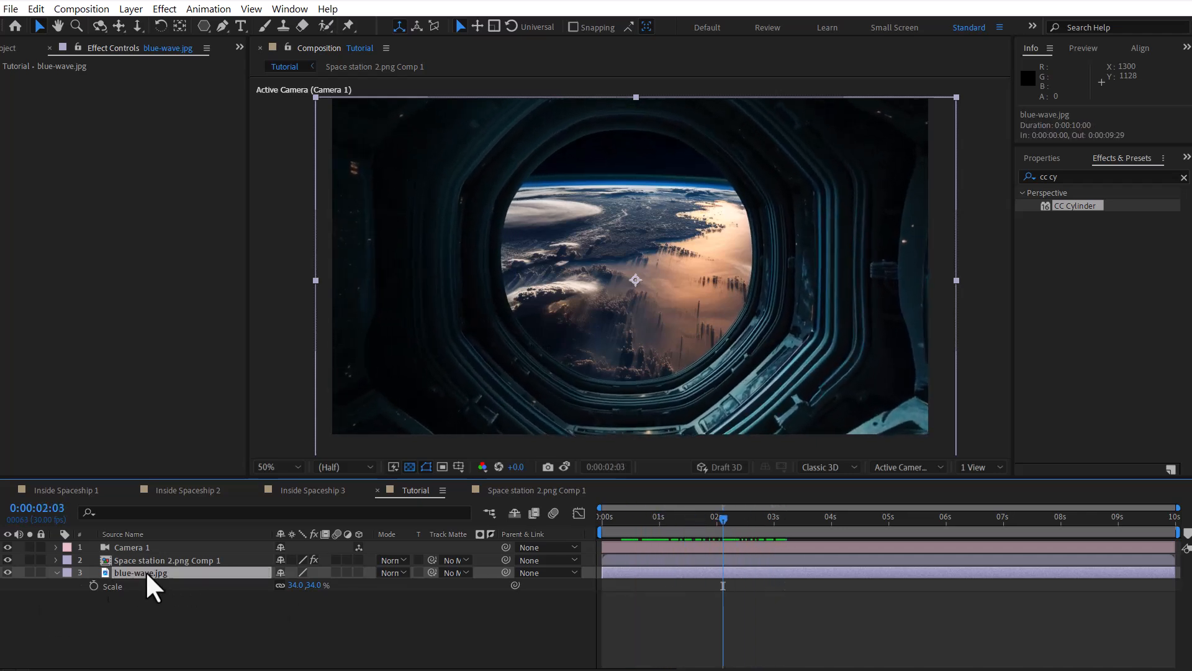
{"action": "double_click", "coordinate": [57, 572]}
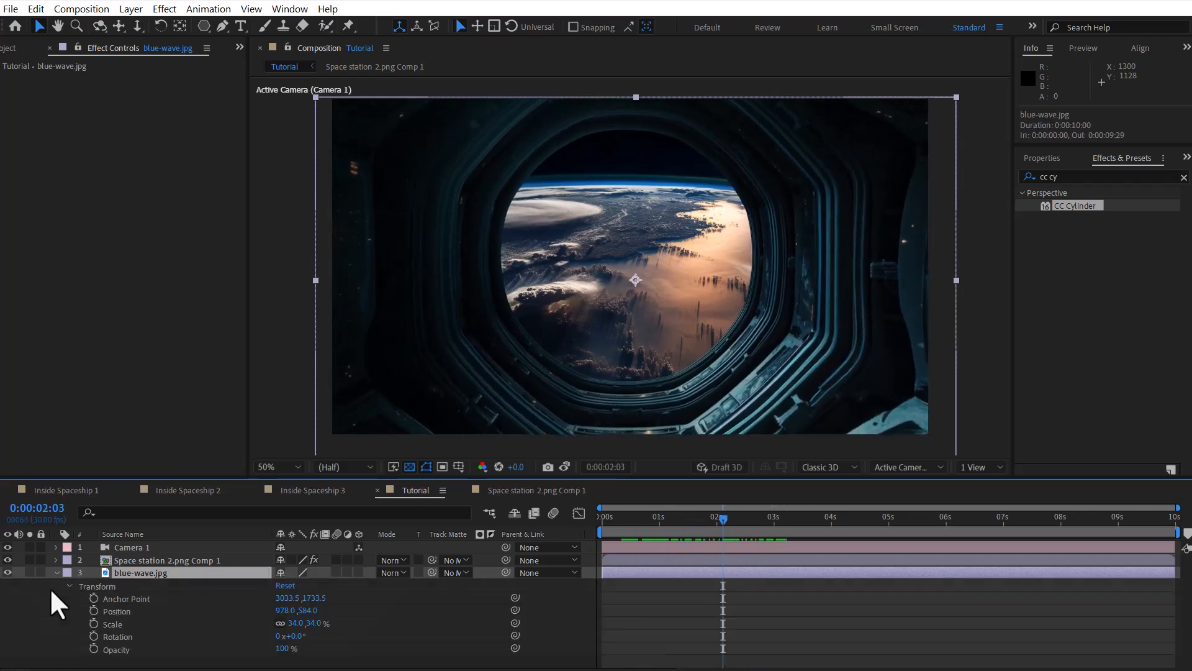
{"action": "left_click", "coordinate": [94, 612], "text": "alt"}
{"action": "type", "text": "wiggle(.3,25)"}
{"action": "left_click", "coordinate": [657, 582]}
{"action": "key", "text": "space"}
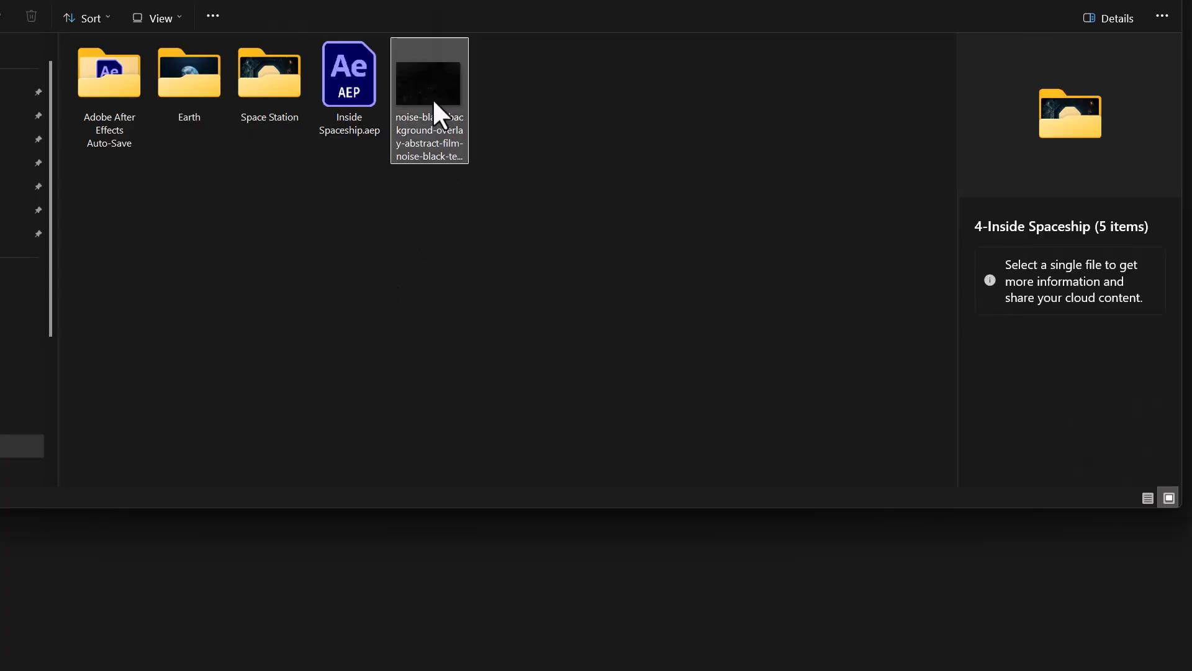
Step: Add the white-scratches noise texture between the space station comp and blue-wave.jpg, and set its blending mode to Screen
{"action": "left_click_drag", "start_coordinate": [432, 98], "coordinate": [134, 391]}
{"action": "left_click_drag", "start_coordinate": [132, 270], "coordinate": [270, 608]}
{"action": "left_click_drag", "start_coordinate": [202, 585], "coordinate": [227, 569]}
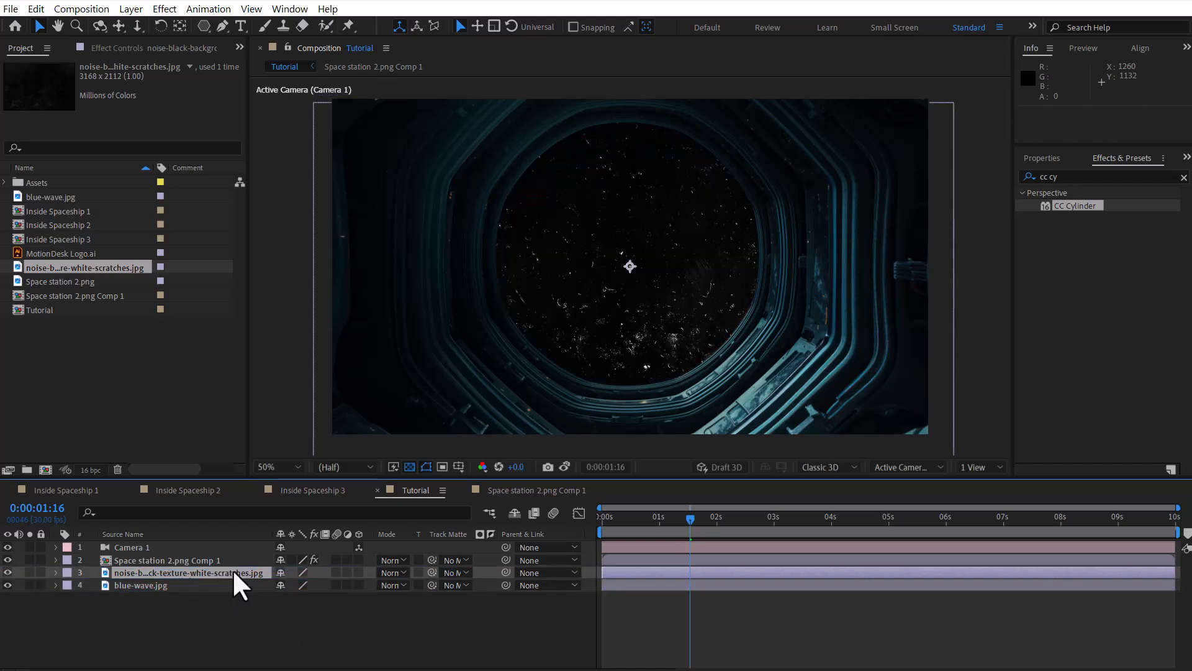
{"action": "left_click", "coordinate": [394, 573]}
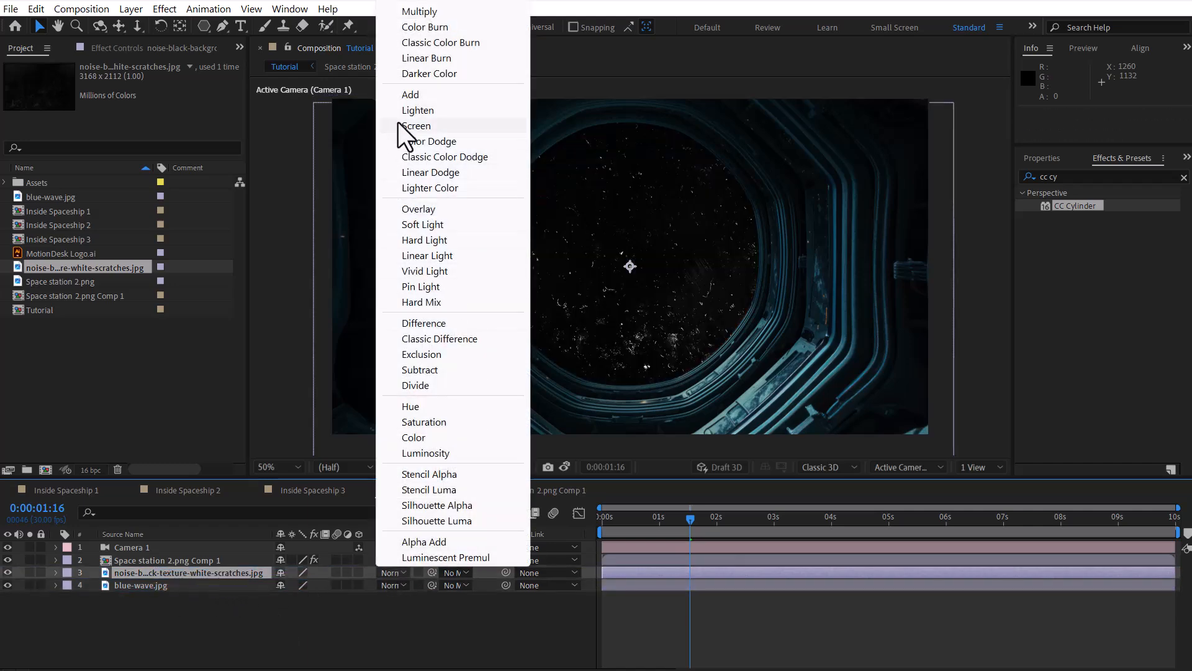
{"action": "left_click", "coordinate": [416, 125]}
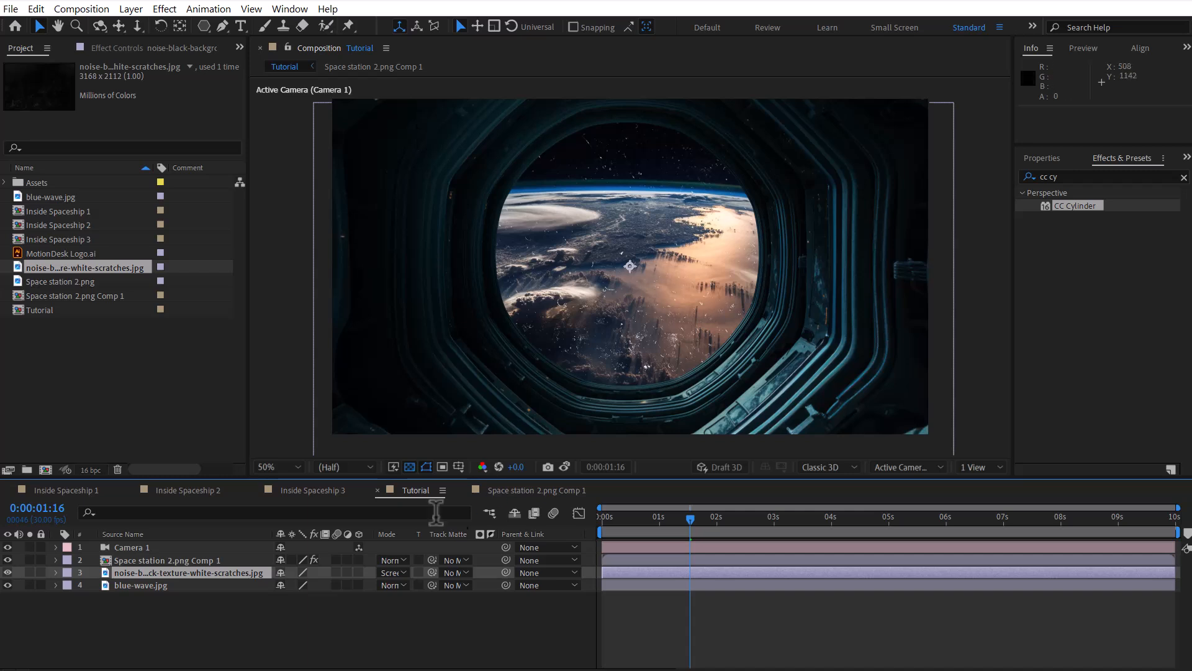
Step: Make the white-scratches noise texture a 3D layer and look at the scene from the Left view
{"action": "left_click", "coordinate": [358, 572]}
{"action": "mouse_move", "coordinate": [695, 530]}
{"action": "left_mouse_down"}
{"action": "mouse_move", "coordinate": [595, 511]}
{"action": "mouse_move", "coordinate": [708, 523]}
{"action": "left_mouse_up"}
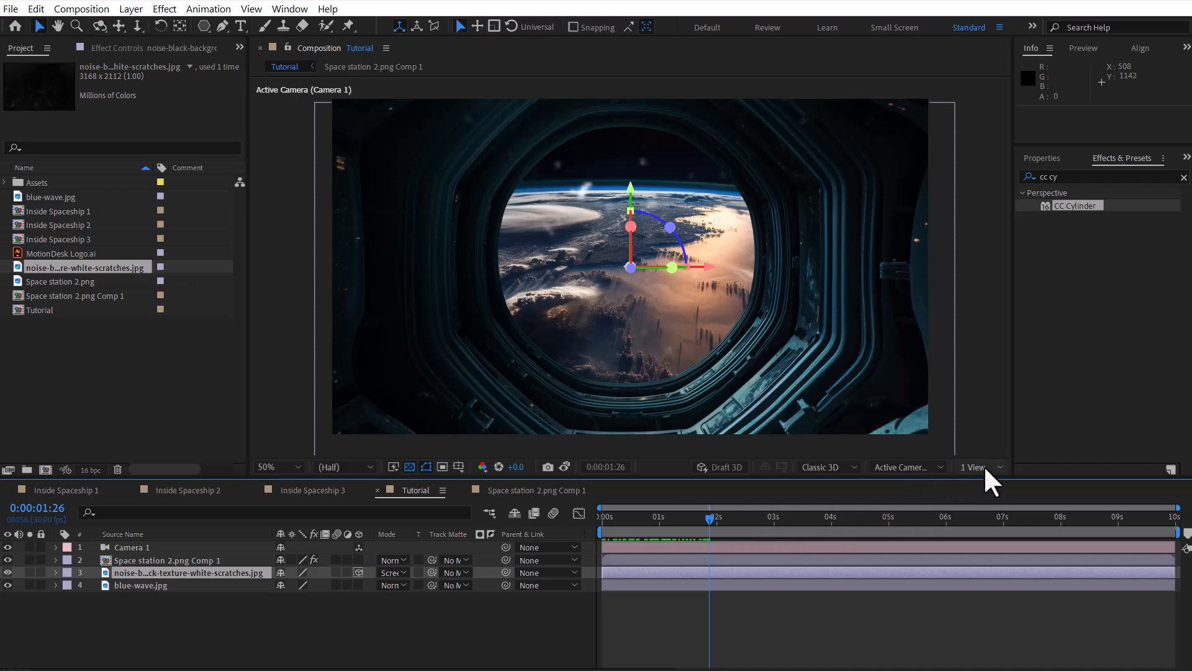
{"action": "left_click", "coordinate": [935, 467]}
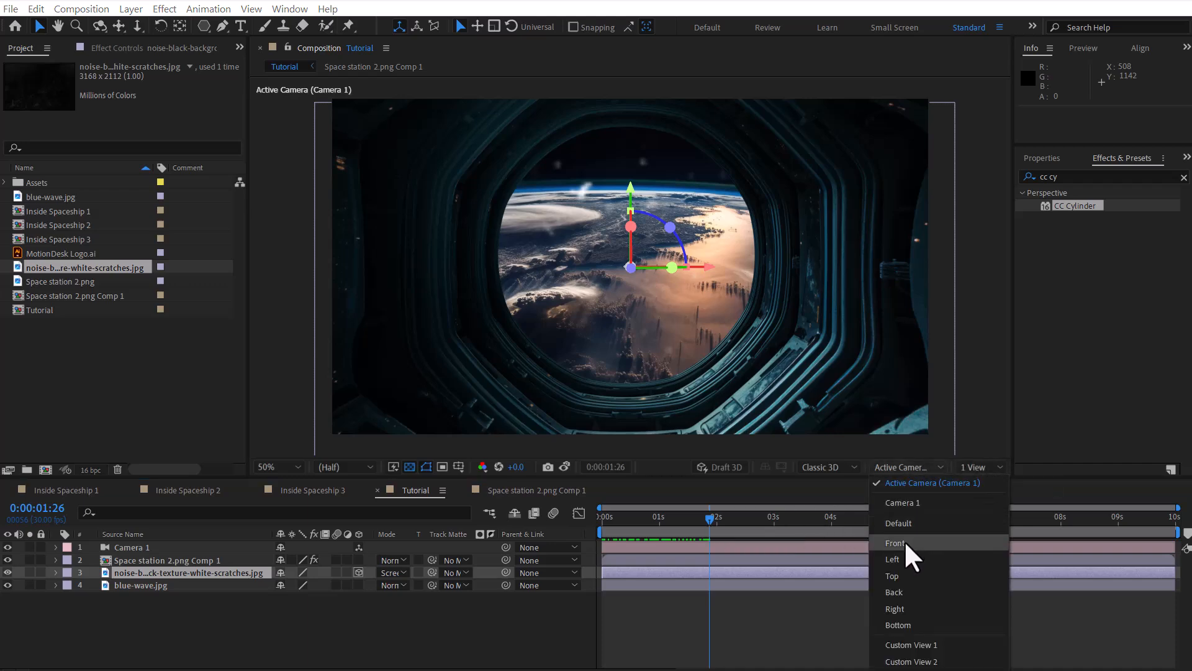
{"action": "left_click", "coordinate": [901, 558]}
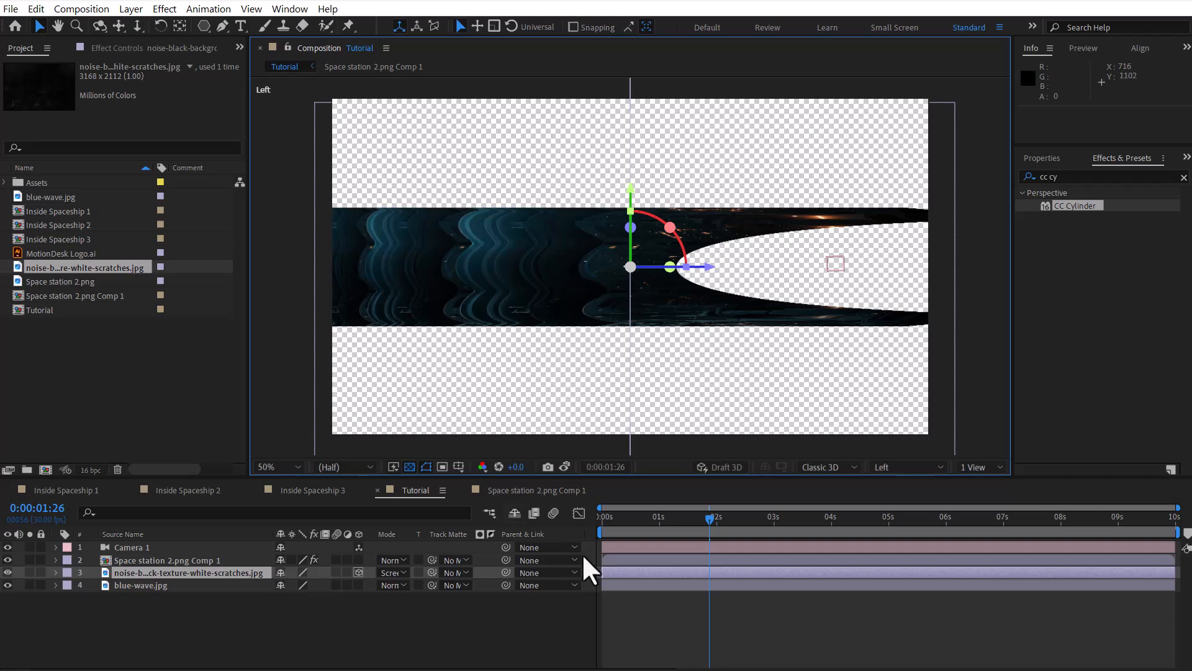
Step: Move the noise texture layer to a Z position of 1017.5 and return to the Active Camera view
{"action": "left_click_drag", "start_coordinate": [713, 520], "coordinate": [747, 520]}
{"action": "left_click", "coordinate": [137, 27]}
{"action": "left_click_drag", "start_coordinate": [598, 252], "coordinate": [538, 341]}
{"action": "left_click", "coordinate": [140, 573]}
{"action": "left_click", "coordinate": [39, 26]}
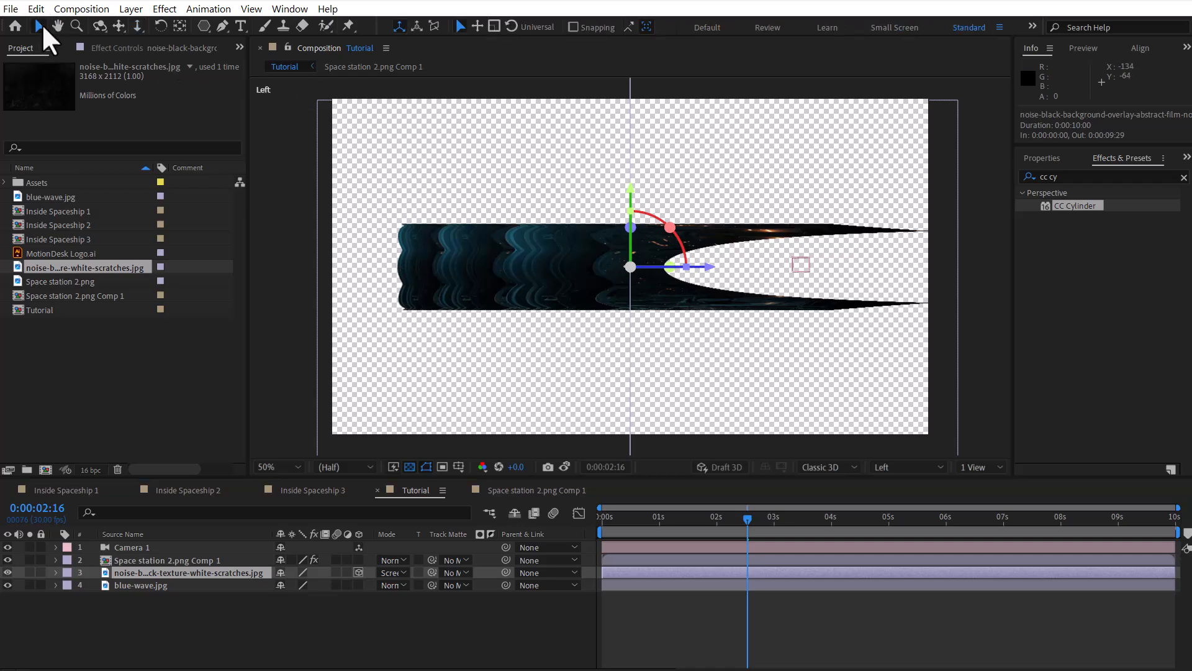
{"action": "left_click_drag", "start_coordinate": [713, 271], "coordinate": [493, 276]}
{"action": "left_click_drag", "start_coordinate": [750, 519], "coordinate": [722, 520]}
{"action": "left_click", "coordinate": [896, 467]}
{"action": "left_click", "coordinate": [917, 485]}
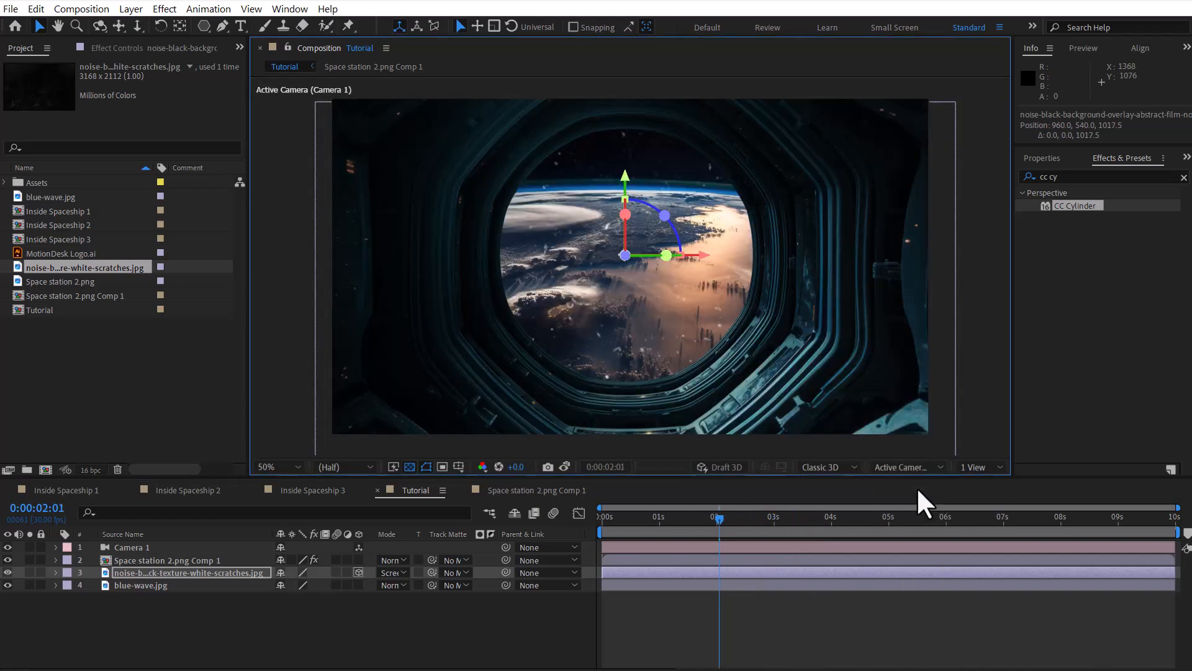
{"action": "left_click", "coordinate": [170, 574]}
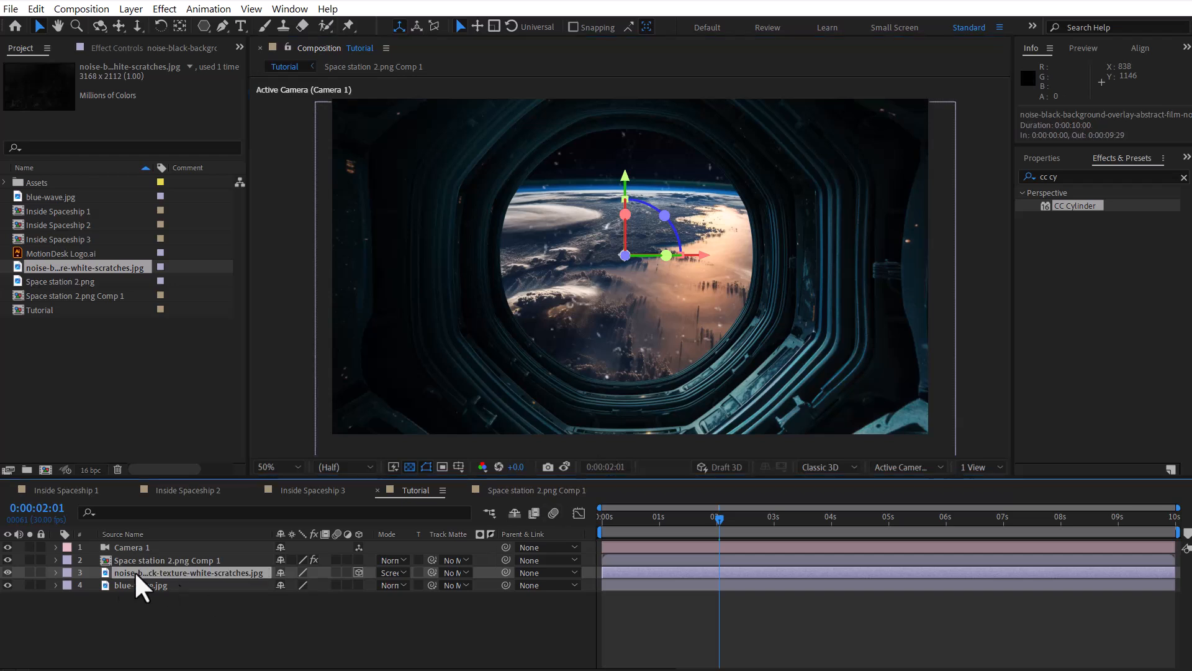
Step: Scale the white-scratches noise texture layer down to 20% and scrub through the timeline to check it
{"action": "left_click", "coordinate": [56, 572]}
{"action": "left_click", "coordinate": [67, 586]}
{"action": "left_click", "coordinate": [118, 600]}
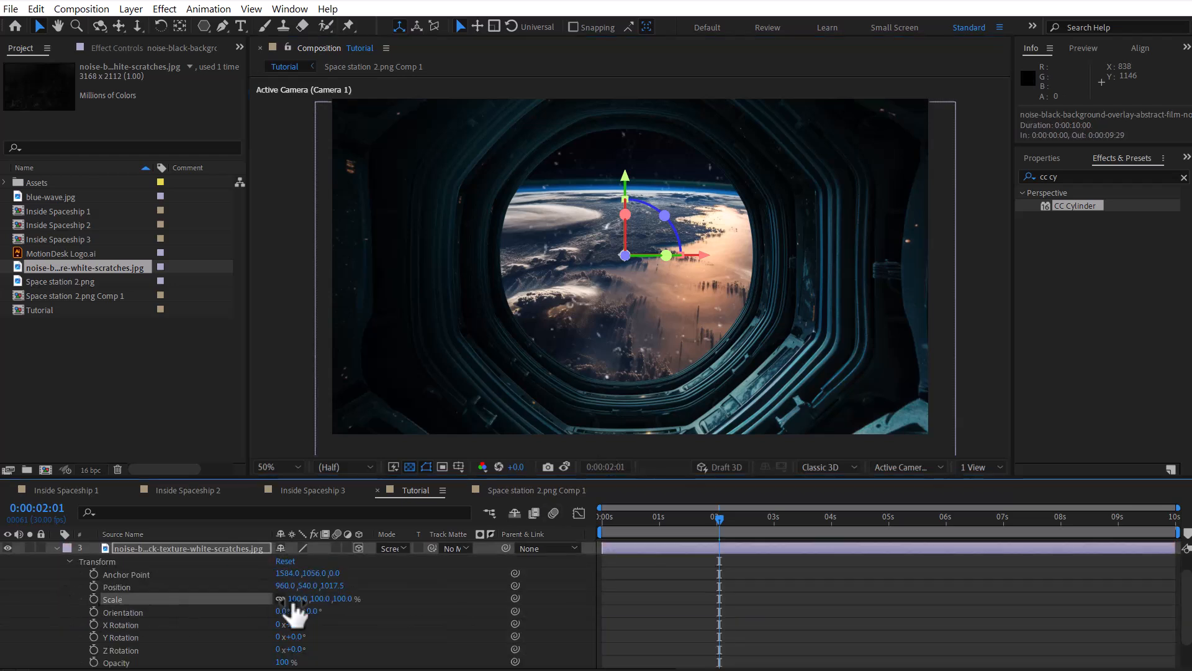
{"action": "left_click_drag", "start_coordinate": [292, 601], "coordinate": [238, 601]}
{"action": "left_click", "coordinate": [456, 606]}
{"action": "left_click_drag", "start_coordinate": [712, 525], "coordinate": [927, 520]}
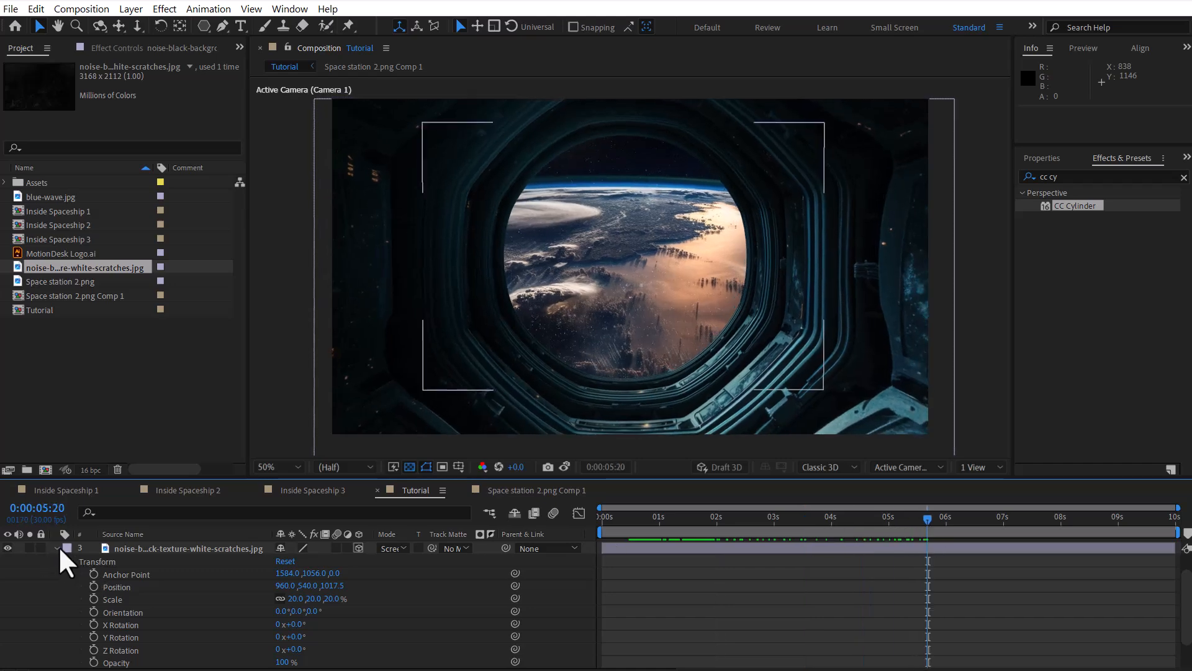
{"action": "left_click", "coordinate": [58, 548]}
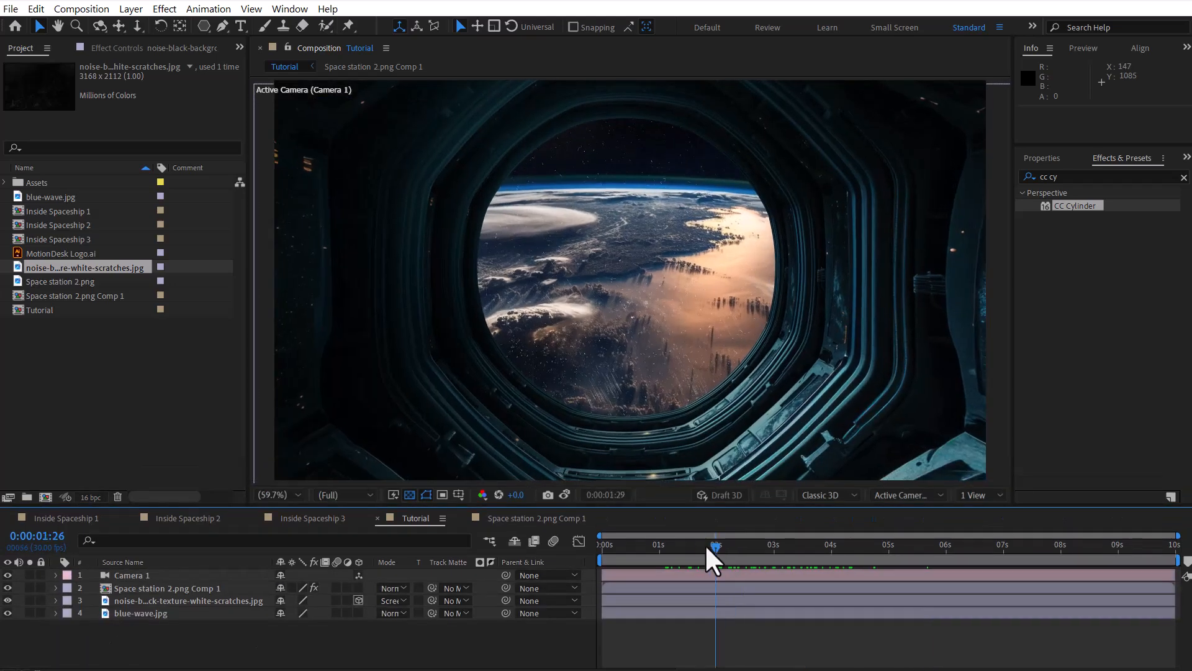
{"action": "left_click_drag", "start_coordinate": [714, 559], "coordinate": [787, 553]}
Step: Add MotionDesk Logo.ai between the noise texture and blue-wave.jpg, and make it a 3D layer
{"action": "left_click", "coordinate": [54, 252]}
{"action": "left_click_drag", "start_coordinate": [53, 252], "coordinate": [162, 606]}
{"action": "left_click_drag", "start_coordinate": [163, 606], "coordinate": [163, 607]}
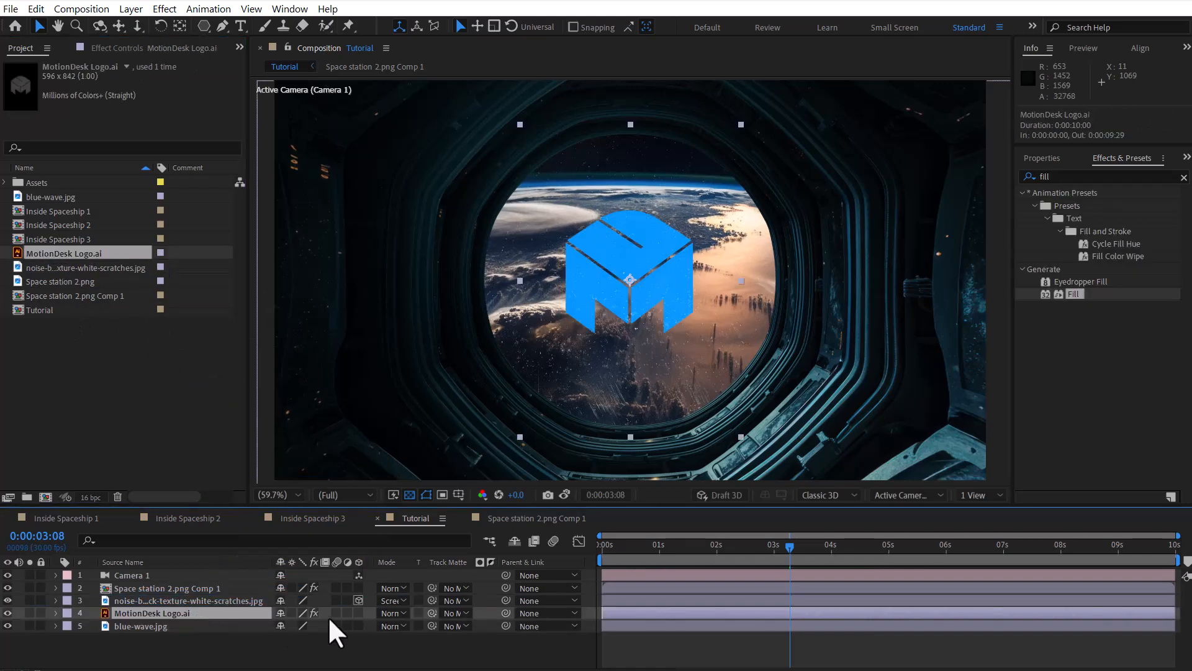
{"action": "left_click", "coordinate": [358, 612]}
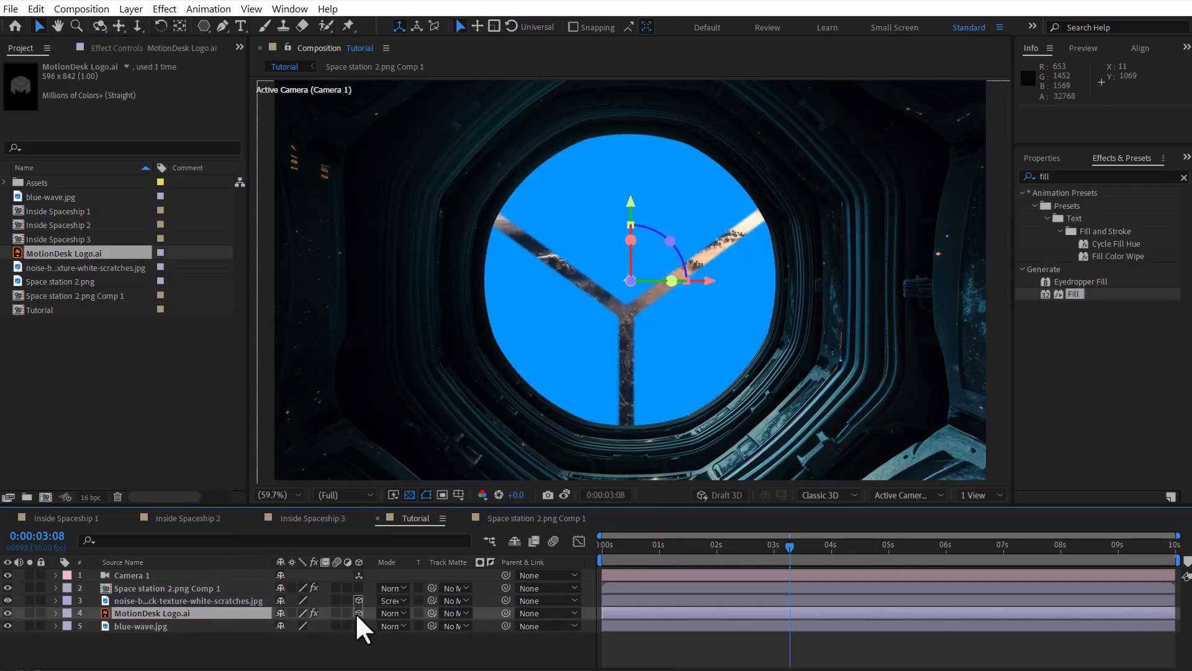
Step: Check the noise texture's Z position, set the Z position of MotionDesk Logo.ai to 1017, and preview the result
{"action": "left_click", "coordinate": [54, 612]}
{"action": "left_click", "coordinate": [64, 635]}
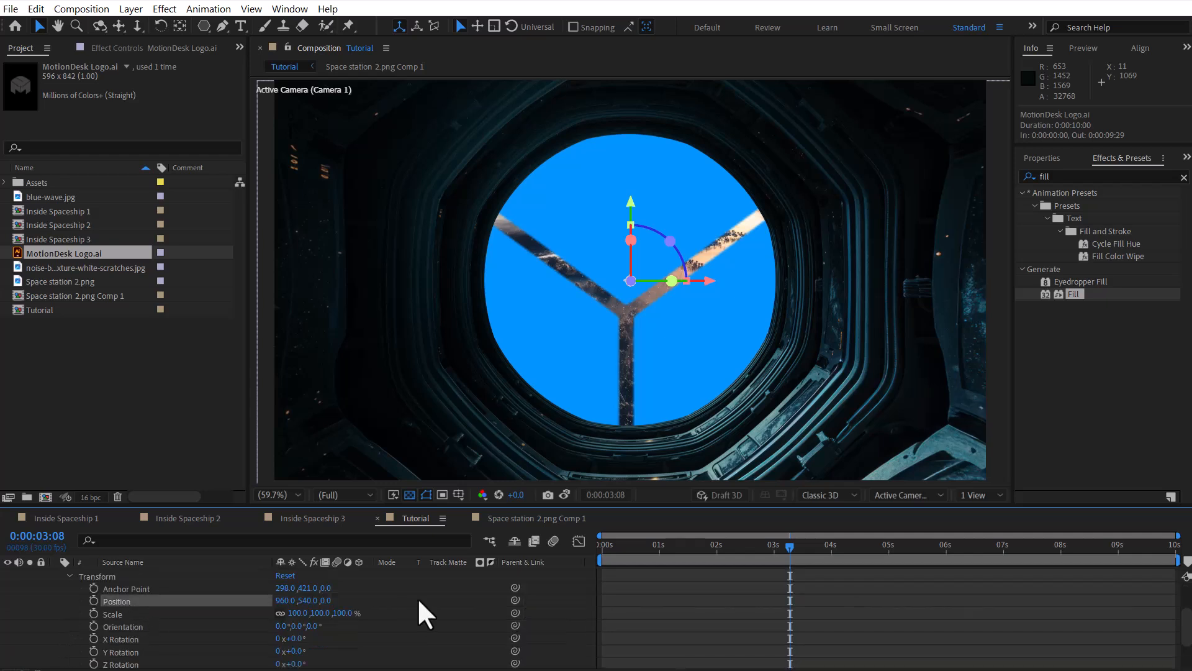
{"action": "scroll", "coordinate": [372, 598], "scroll_direction": "up", "scroll_amount": 3}
{"action": "left_click", "coordinate": [81, 587]}
{"action": "left_click", "coordinate": [55, 587]}
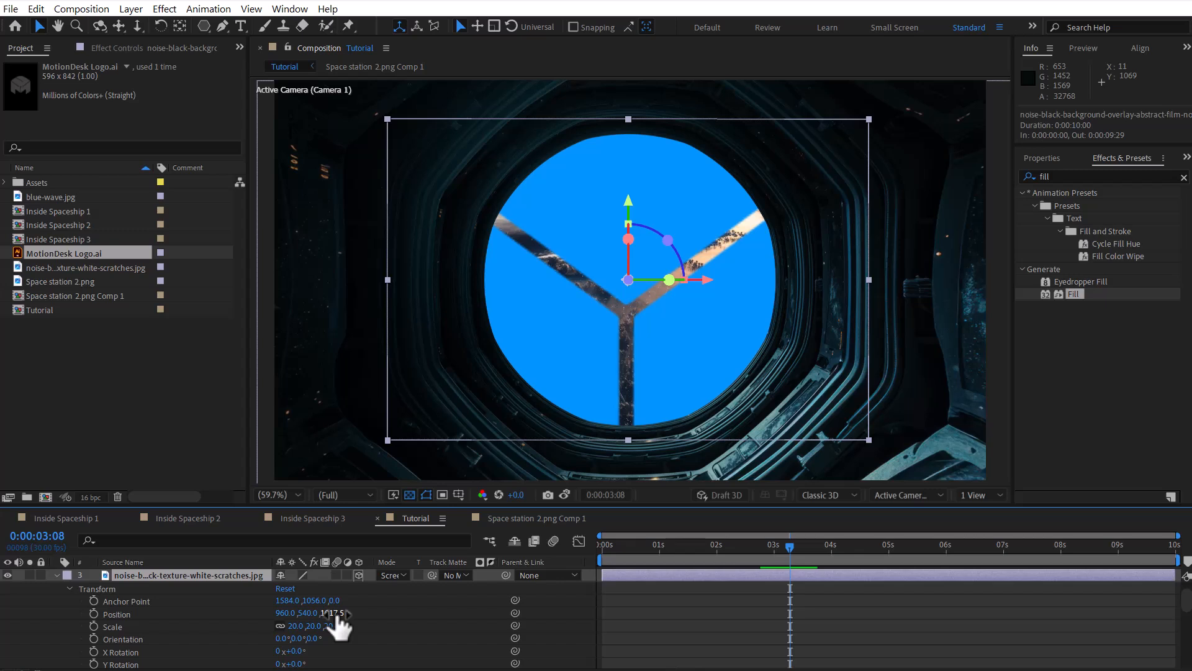
{"action": "left_click", "coordinate": [377, 617]}
{"action": "left_click", "coordinate": [56, 575]}
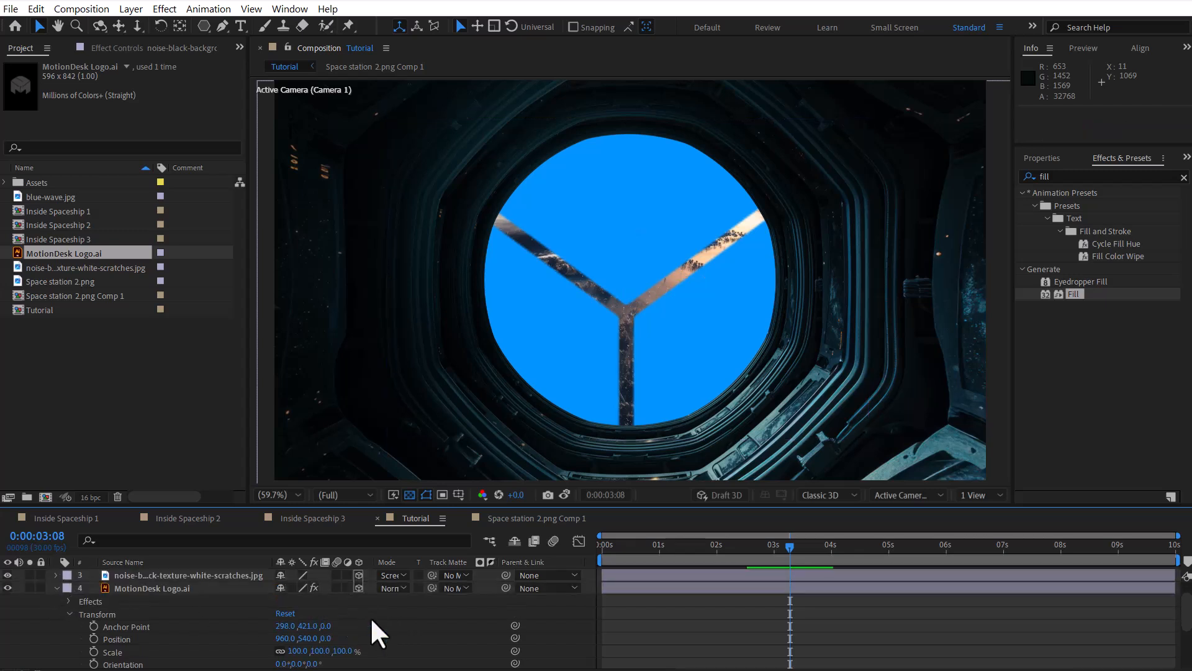
{"action": "left_click", "coordinate": [325, 638]}
{"action": "type", "text": "1017"}
{"action": "key", "text": "Return"}
{"action": "key", "text": "space"}
{"action": "left_click", "coordinate": [56, 588]}
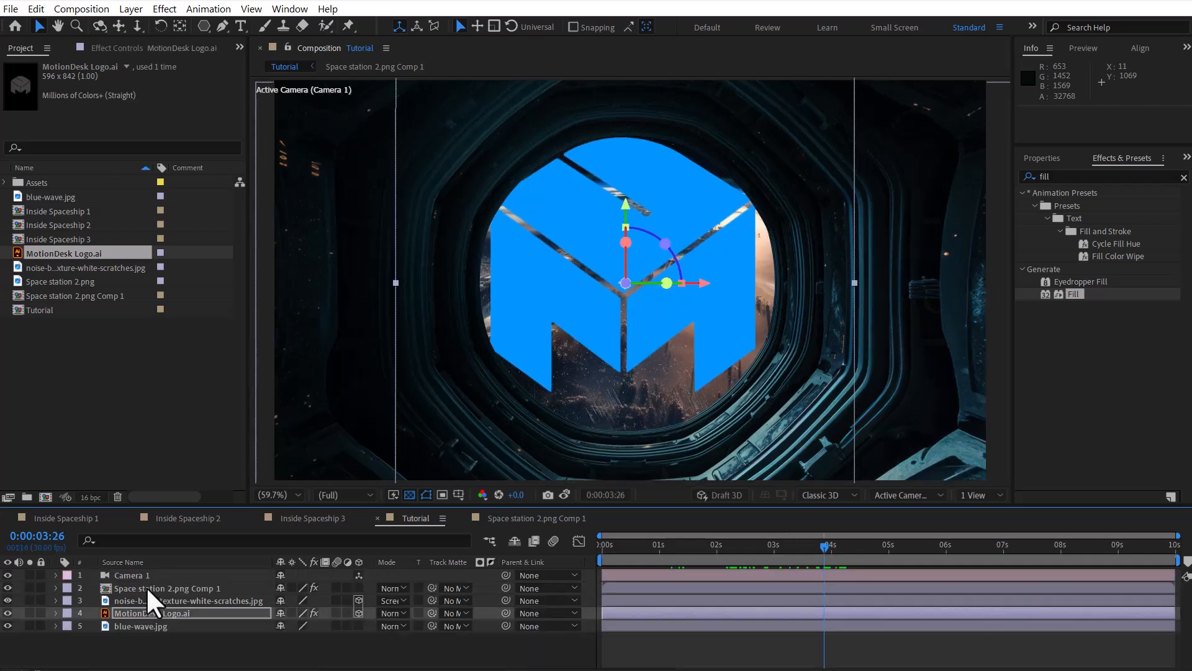
Step: Scale MotionDesk Logo.ai to 50% and move it down to a Y position of about 554
{"action": "left_click", "coordinate": [151, 613]}
{"action": "key", "text": "s"}
{"action": "left_click", "coordinate": [318, 626]}
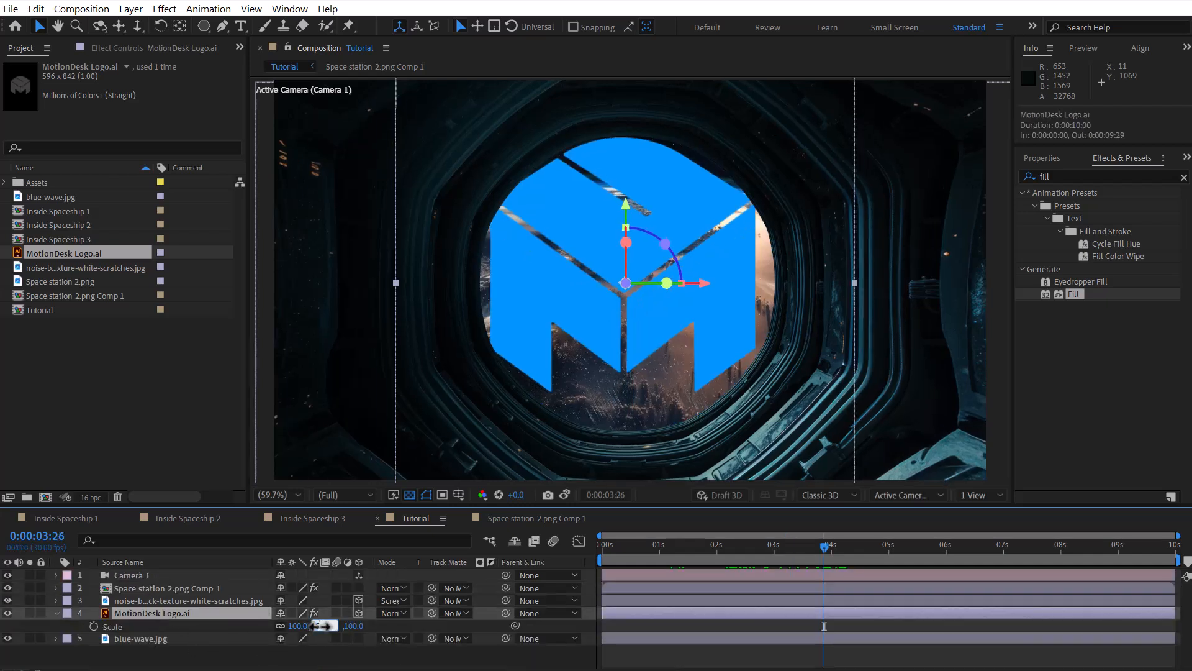
{"action": "type", "text": "50"}
{"action": "key", "text": "Return"}
{"action": "left_click_drag", "start_coordinate": [687, 549], "coordinate": [804, 549]}
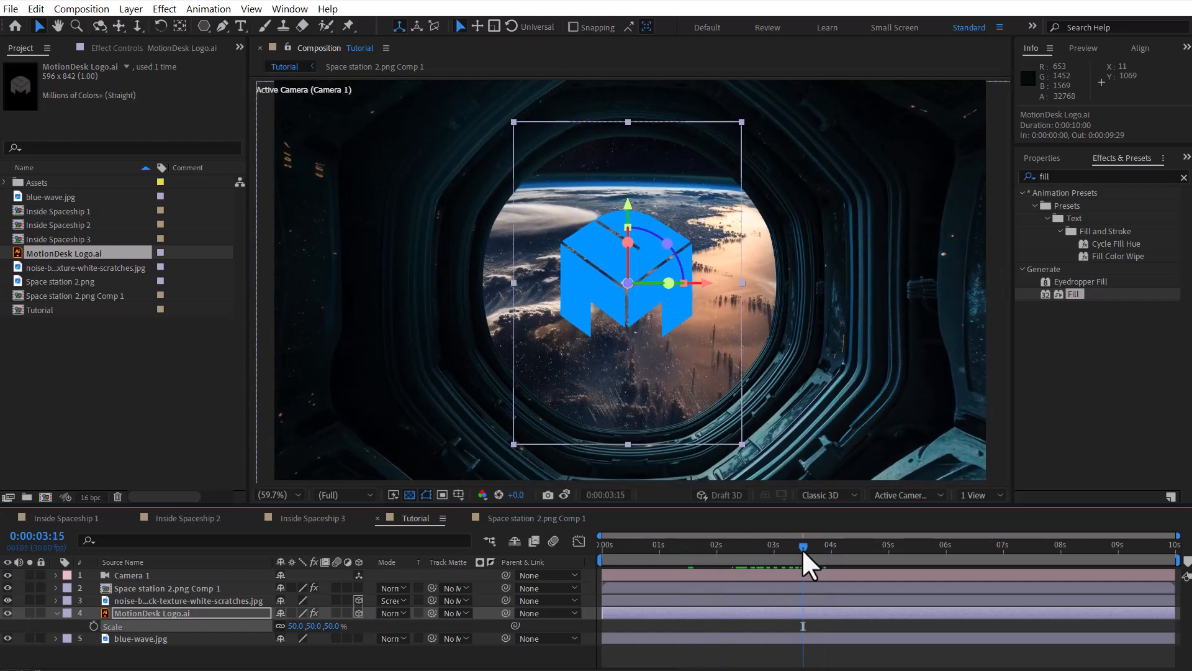
{"action": "left_click_drag", "start_coordinate": [629, 205], "coordinate": [703, 219]}
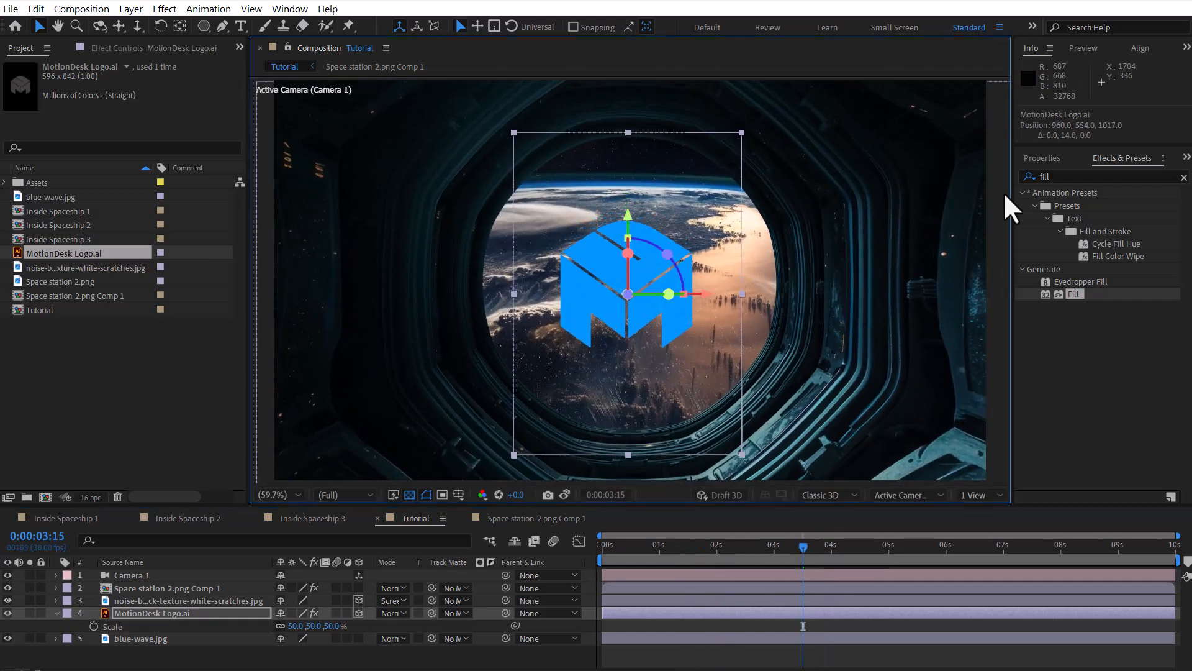
Step: Apply the Glow effect to MotionDesk Logo.ai with a Glow Radius of 182
{"action": "left_click", "coordinate": [1078, 175]}
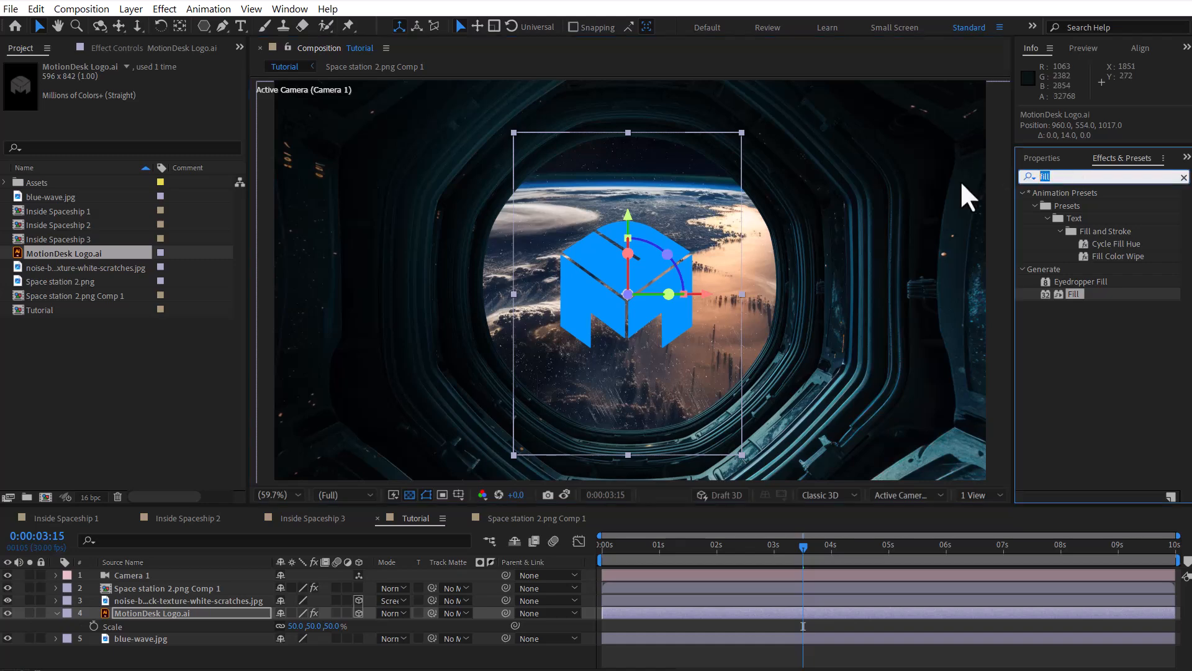
{"action": "type", "text": "glow"}
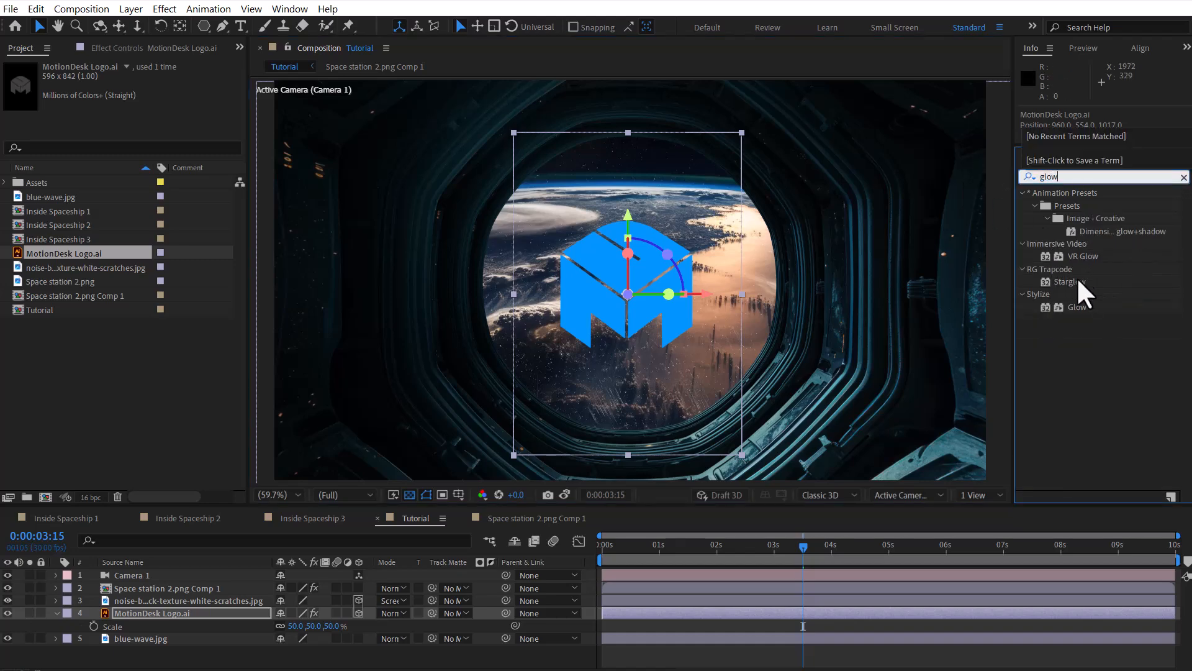
{"action": "double_click", "coordinate": [1078, 307]}
{"action": "left_click_drag", "start_coordinate": [149, 217], "coordinate": [252, 217]}
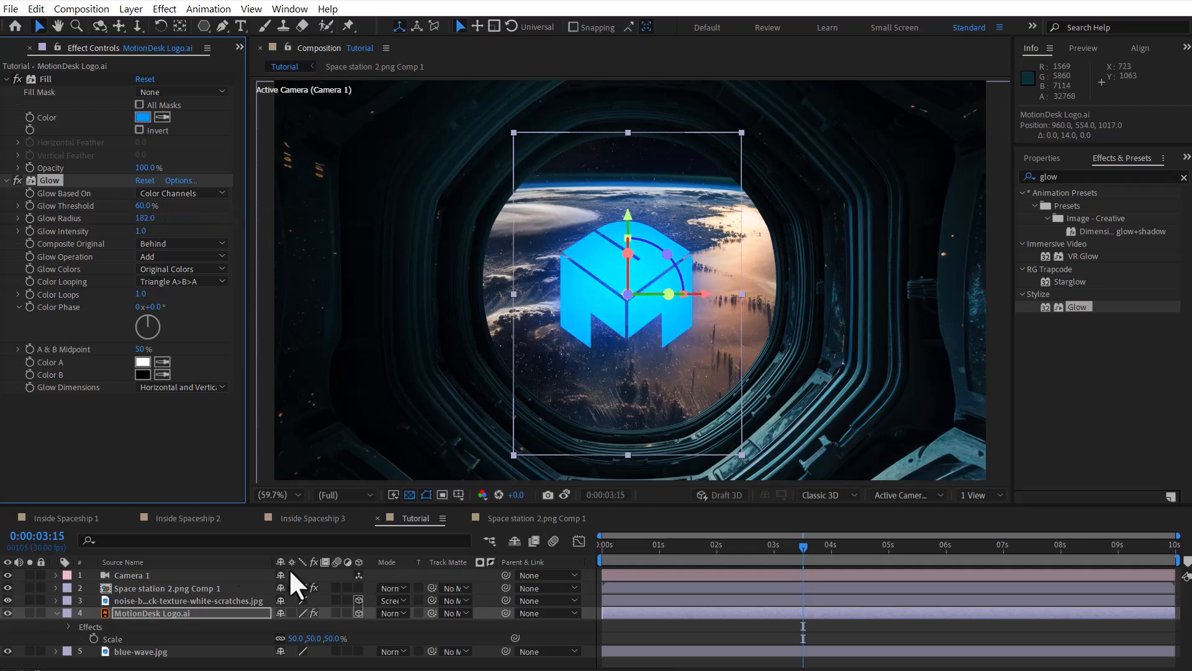
Step: Set the opacity of MotionDesk Logo.ai to 75%
{"action": "left_click", "coordinate": [158, 611]}
{"action": "key", "text": "t"}
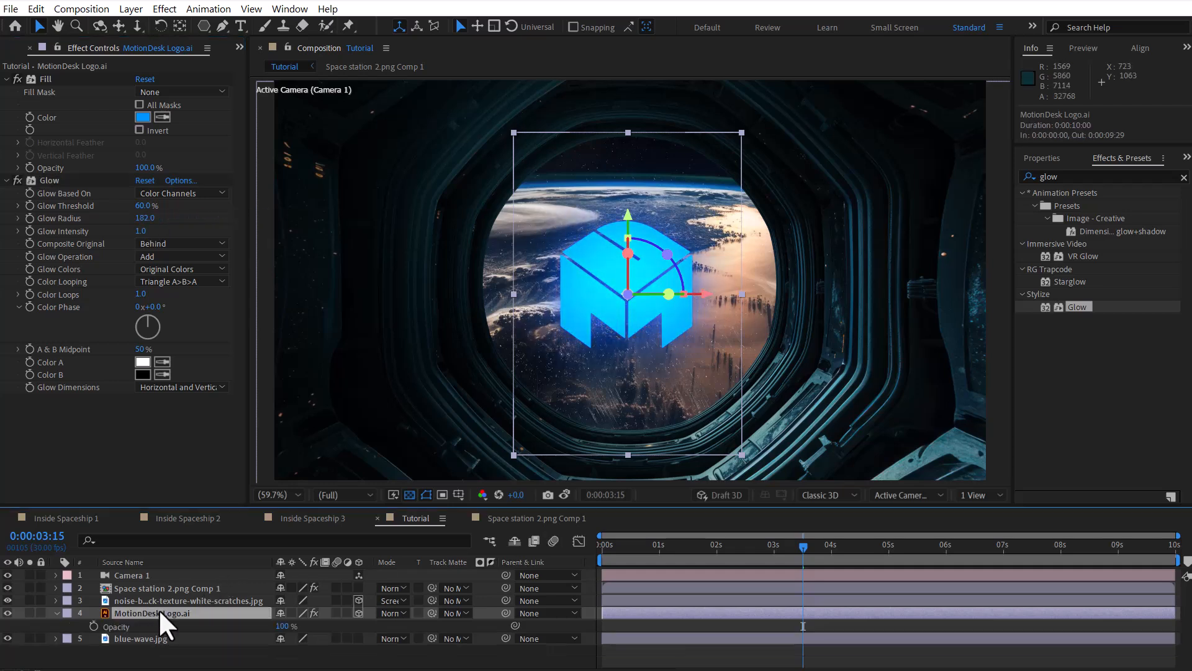
{"action": "left_click", "coordinate": [282, 627]}
{"action": "type", "text": "75"}
{"action": "key", "text": "Return"}
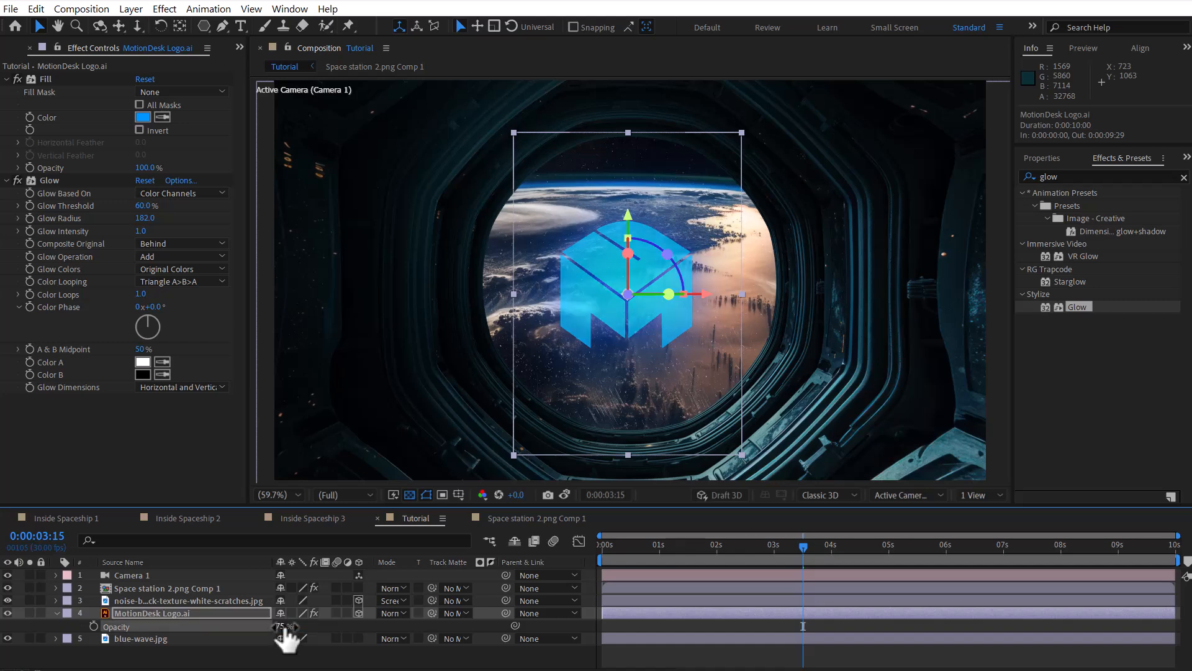
Step: Apply the Grid effect to MotionDesk Logo.ai and set its blending mode to Stencil Alpha
{"action": "left_click", "coordinate": [6, 181]}
{"action": "left_click", "coordinate": [1075, 177]}
{"action": "type", "text": "grid"}
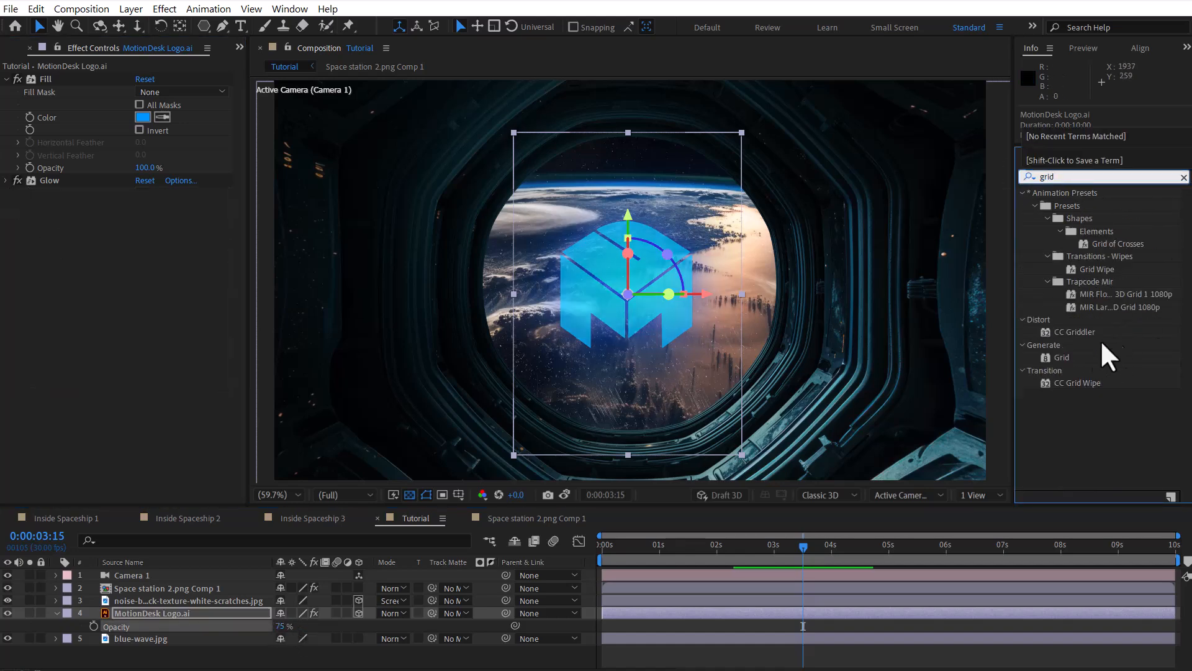
{"action": "left_click_drag", "start_coordinate": [1062, 357], "coordinate": [601, 321]}
{"action": "left_click", "coordinate": [168, 333]}
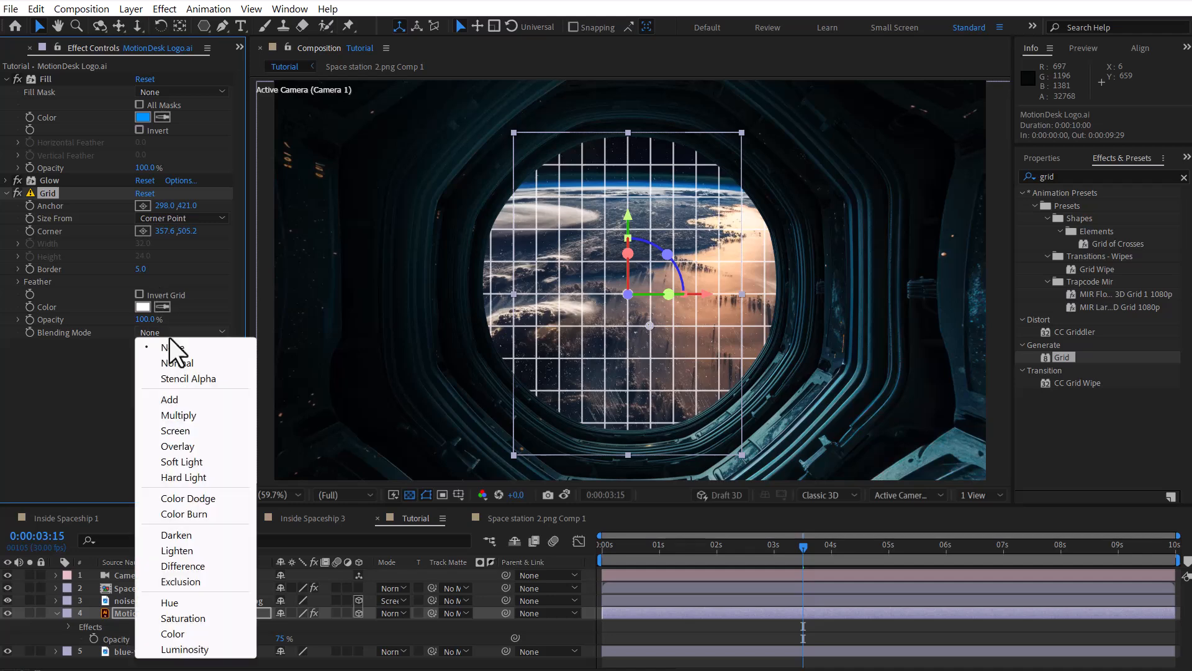
{"action": "left_click", "coordinate": [189, 378]}
Step: Size the logo's grid by Width & Height Sliders with width 4, height 4 and border 1, invert it, and scrub to check it
{"action": "left_click", "coordinate": [174, 219]}
{"action": "left_click", "coordinate": [188, 262]}
{"action": "left_click_drag", "start_coordinate": [142, 244], "coordinate": [139, 278]}
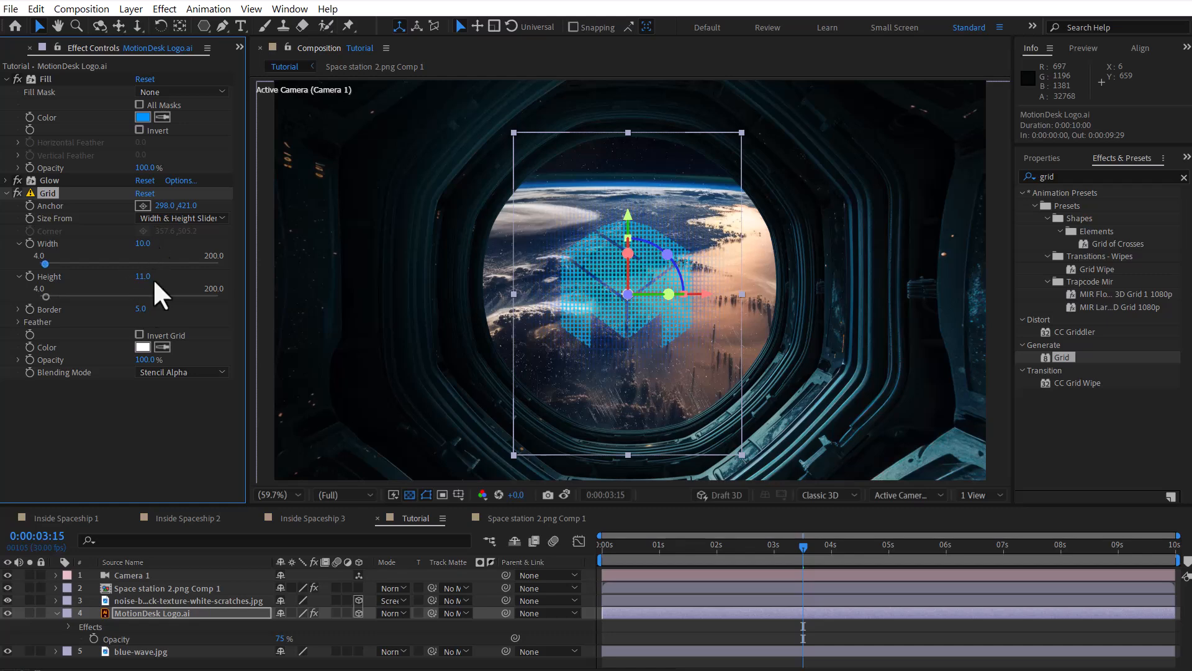
{"action": "left_click", "coordinate": [139, 334]}
{"action": "left_click_drag", "start_coordinate": [144, 244], "coordinate": [144, 308]}
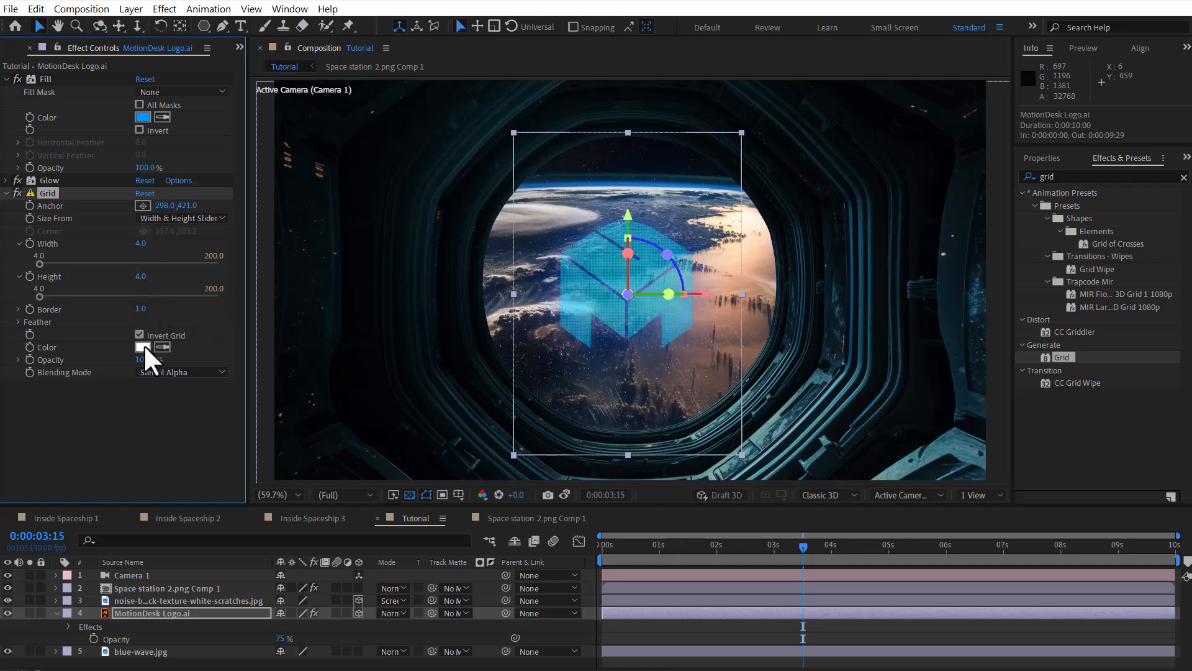
{"action": "left_click", "coordinate": [157, 398]}
{"action": "left_click", "coordinate": [629, 632]}
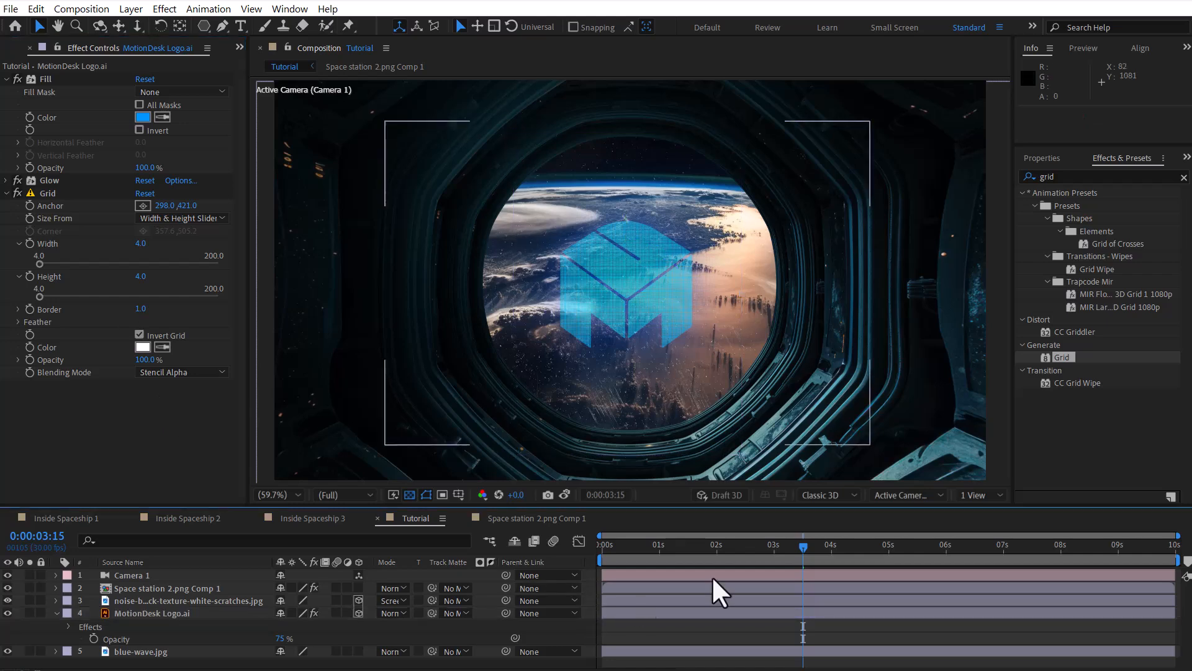
{"action": "left_click_drag", "start_coordinate": [750, 542], "coordinate": [857, 546]}
Step: Apply Bevel Alpha to Space station 2.png Comp 1 with edge thickness 14.80, light angle -54° and light intensity 0.34
{"action": "left_click", "coordinate": [189, 588]}
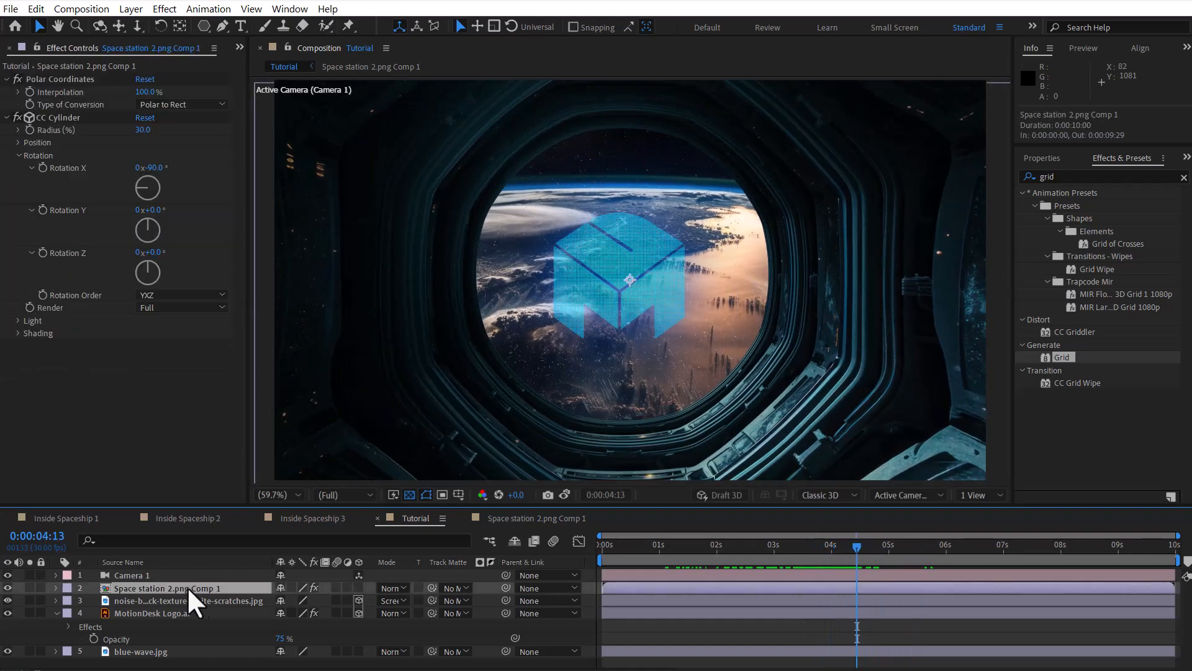
{"action": "left_click", "coordinate": [807, 549]}
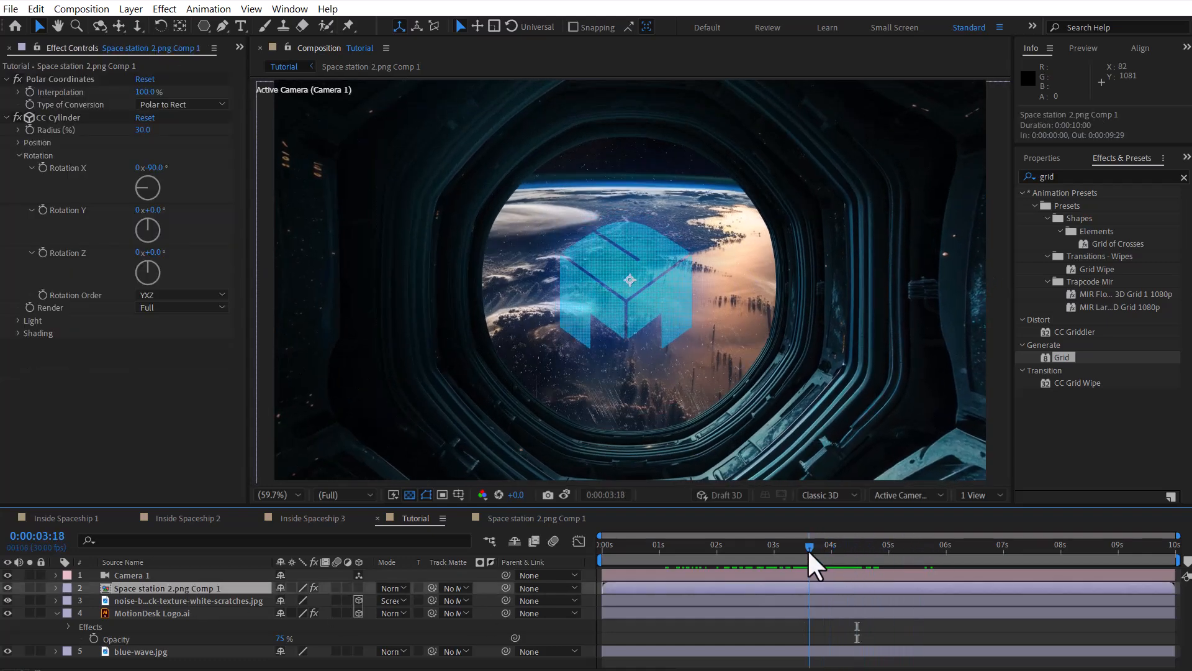
{"action": "left_click", "coordinate": [6, 117]}
{"action": "left_click", "coordinate": [6, 79]}
{"action": "left_click", "coordinate": [1025, 180]}
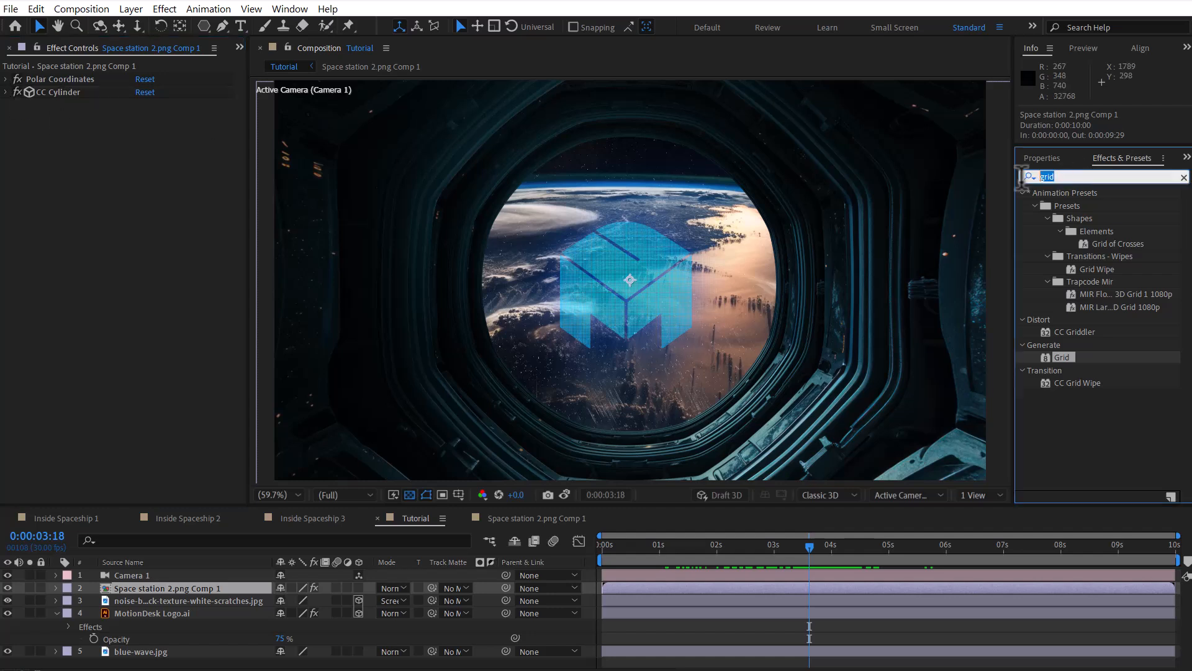
{"action": "type", "text": "bevel"}
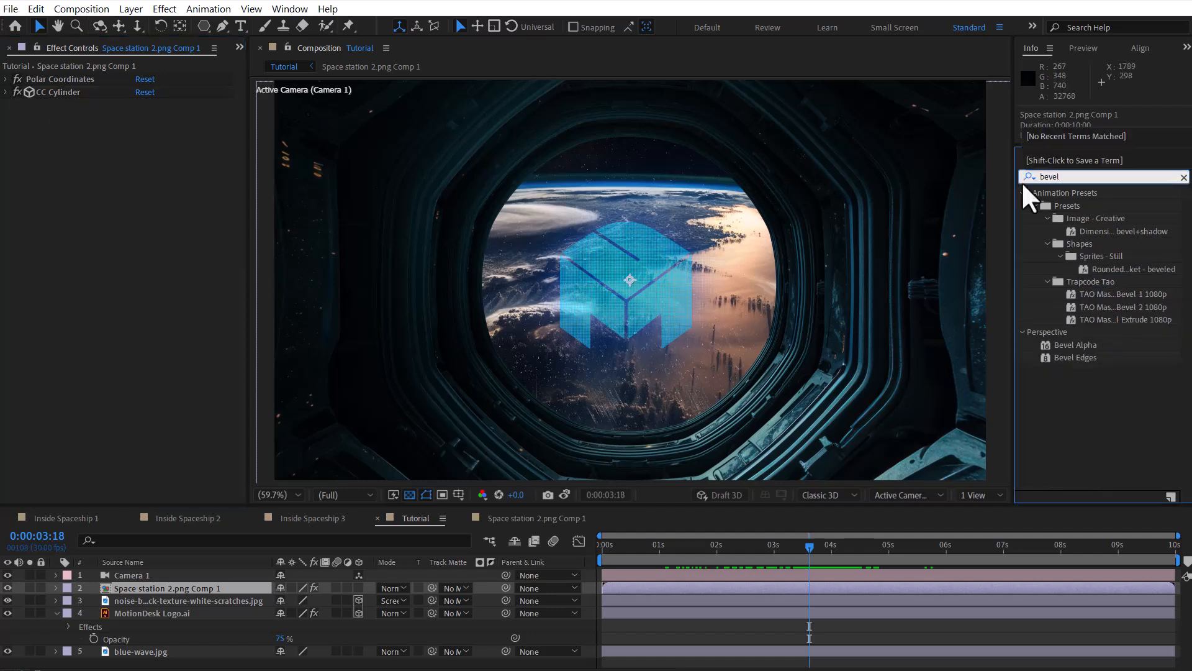
{"action": "double_click", "coordinate": [1088, 345]}
{"action": "mouse_move", "coordinate": [142, 117]}
{"action": "left_mouse_down"}
{"action": "mouse_move", "coordinate": [291, 113]}
{"action": "mouse_move", "coordinate": [229, 115]}
{"action": "mouse_move", "coordinate": [249, 130]}
{"action": "mouse_move", "coordinate": [211, 130]}
{"action": "left_mouse_up"}
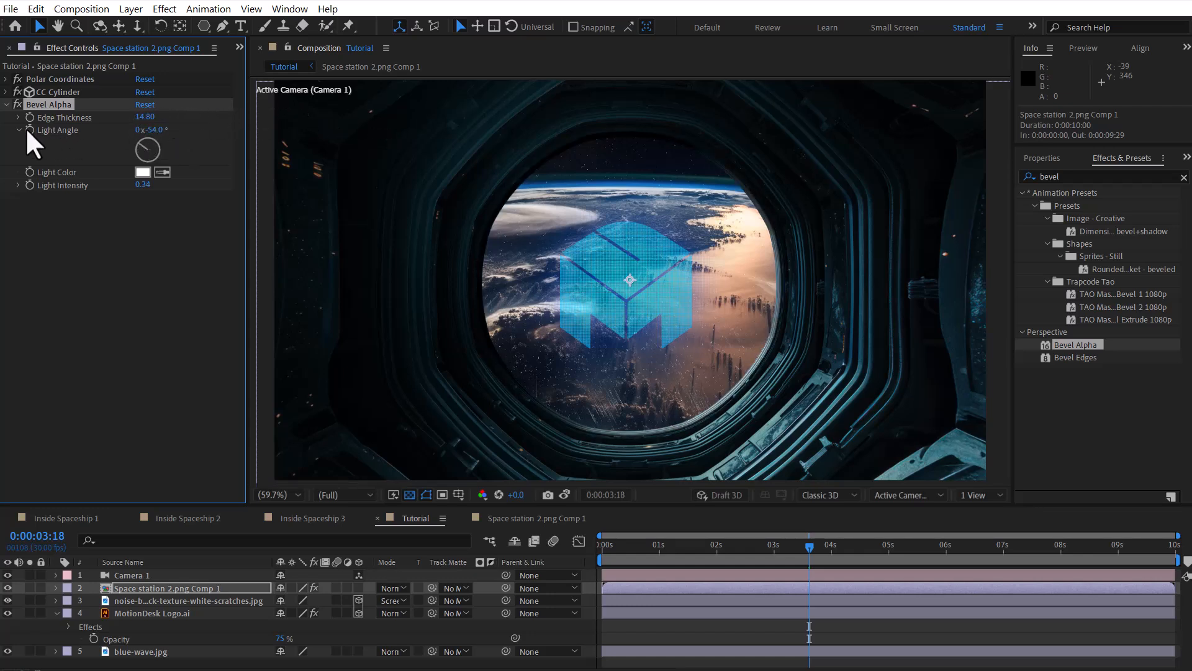
Step: Add the expression wiggle(.5,100) to the Bevel Alpha Light Angle and preview the composition
{"action": "left_click", "coordinate": [27, 128], "text": "alt"}
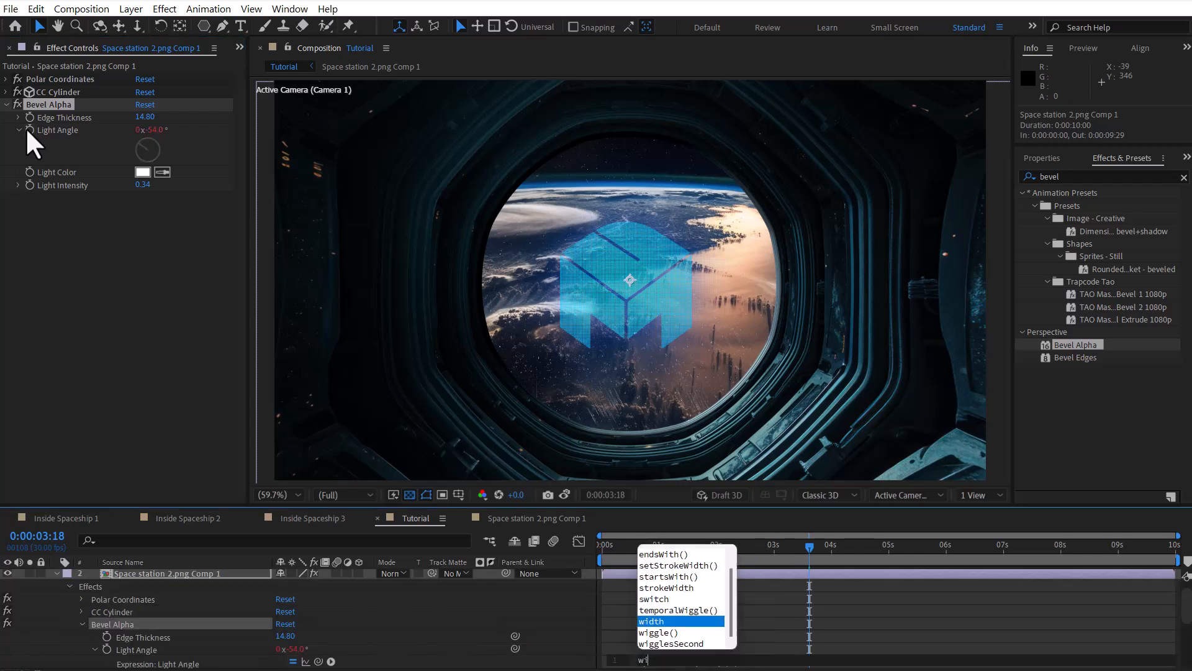
{"action": "type", "text": "wiggle(.5,10"}
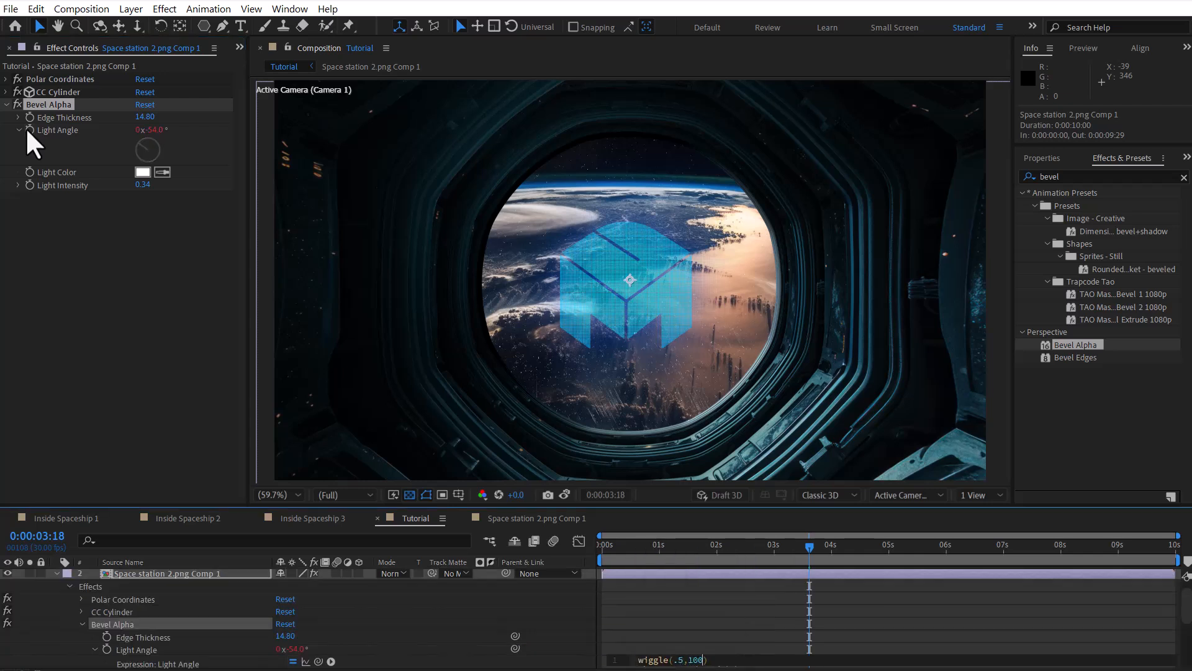
{"action": "type", "text": "0"}
{"action": "key", "text": "KP_Enter"}
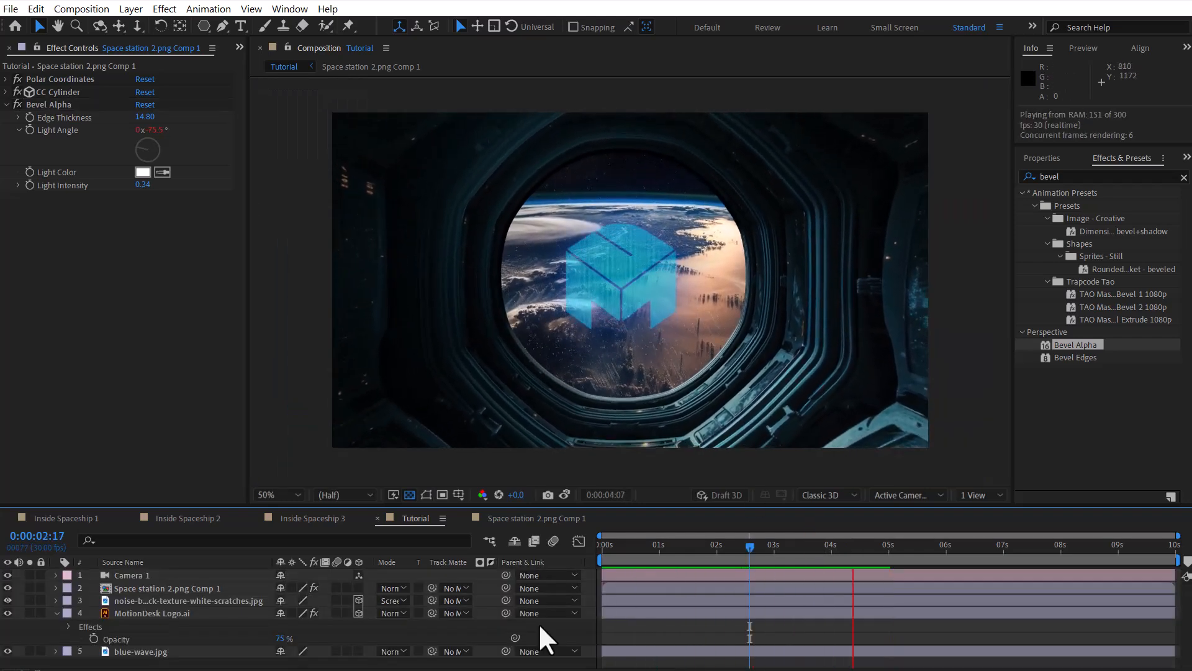
{"action": "key", "text": "space"}
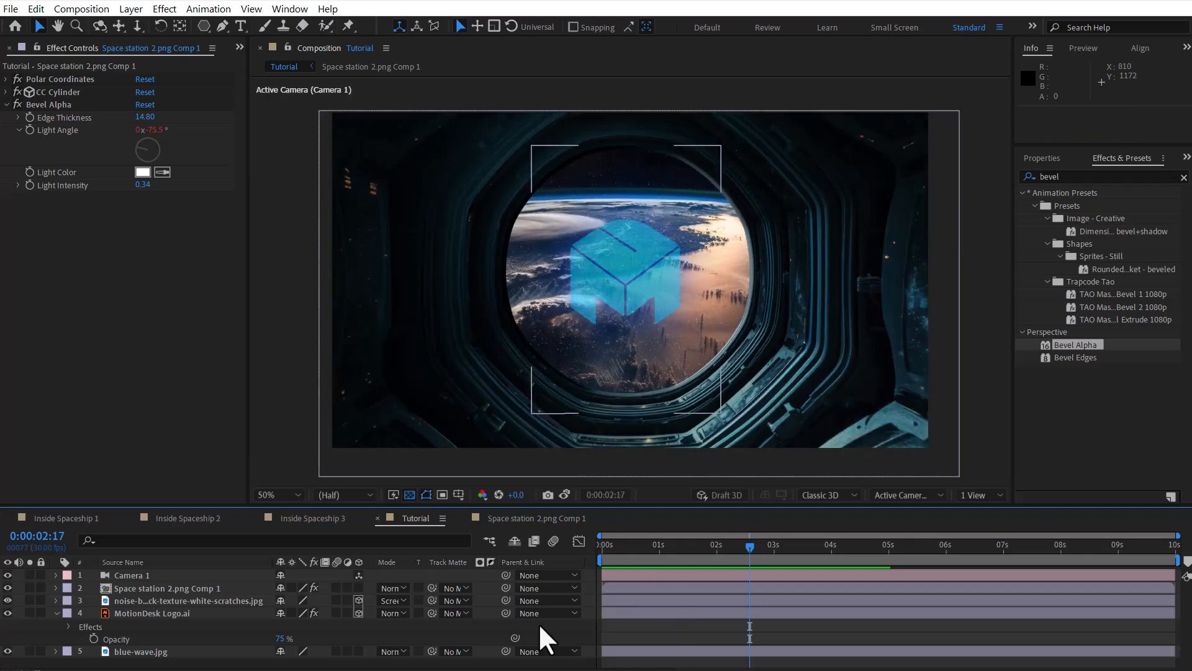
Step: Open the Inside Spaceship 3 composition and play its preview
{"action": "left_click", "coordinate": [294, 522]}
{"action": "key", "text": "space"}
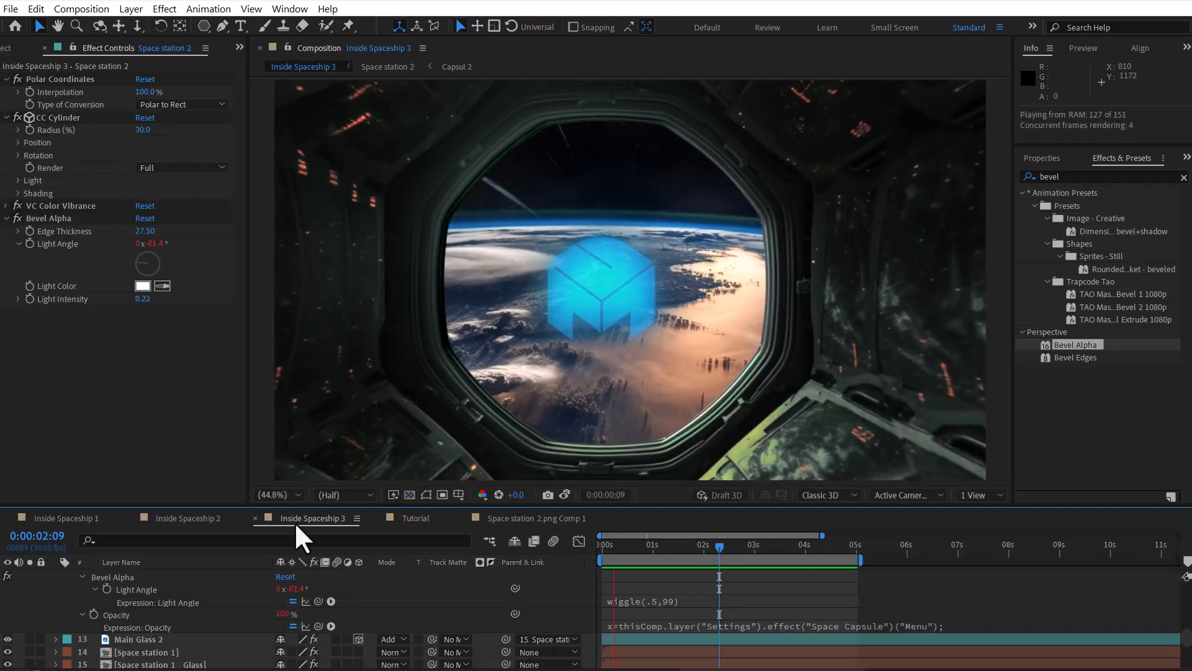